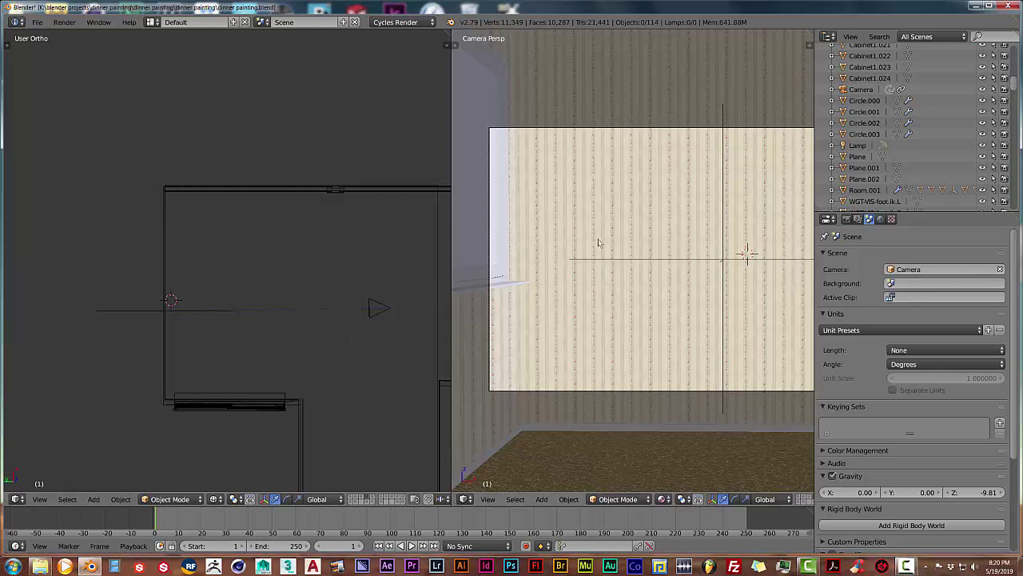
Zoom the camera view in on the striped wallpaper wall
scroll(597, 242, "up", 1)
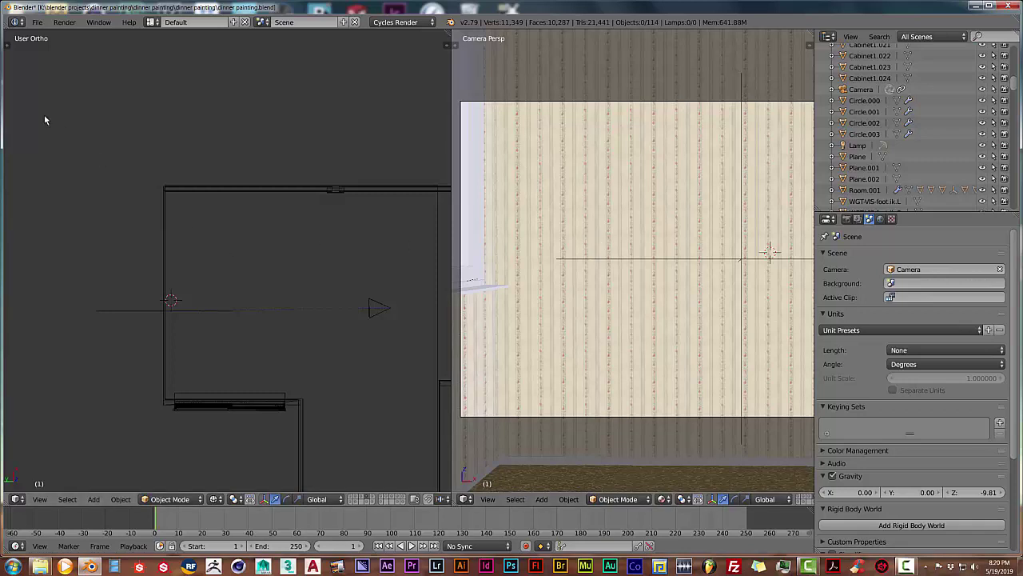
In User Preferences, search add-ons for 'plane' and enable Import-Export: Import Images as Planes
left_click(37, 23)
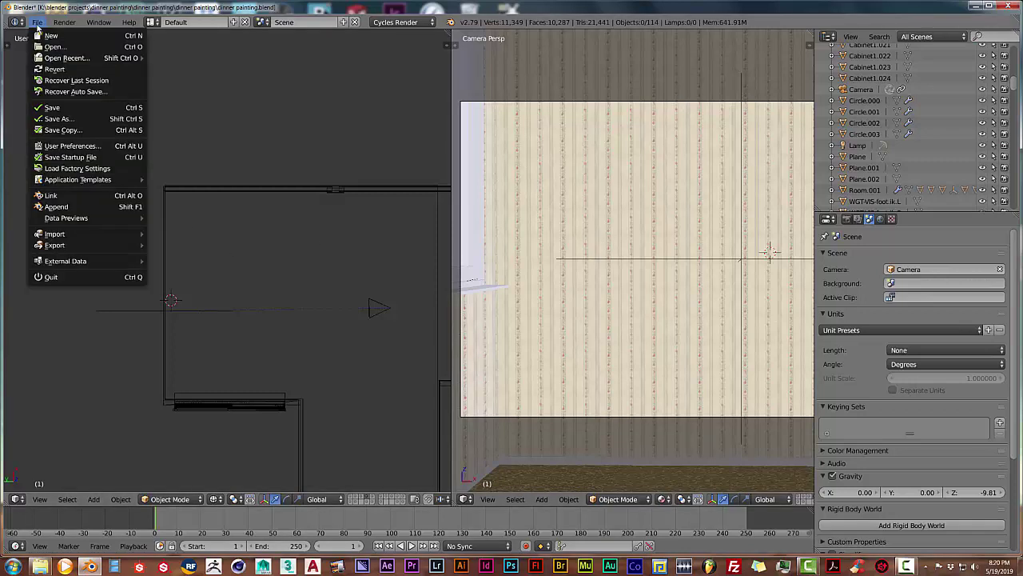
left_click(64, 147)
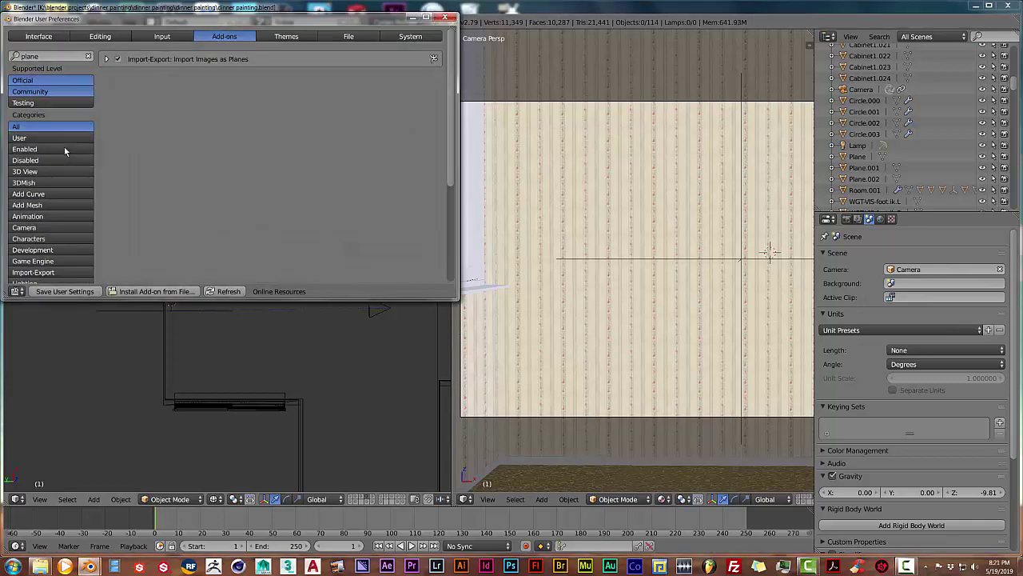
left_click(88, 57)
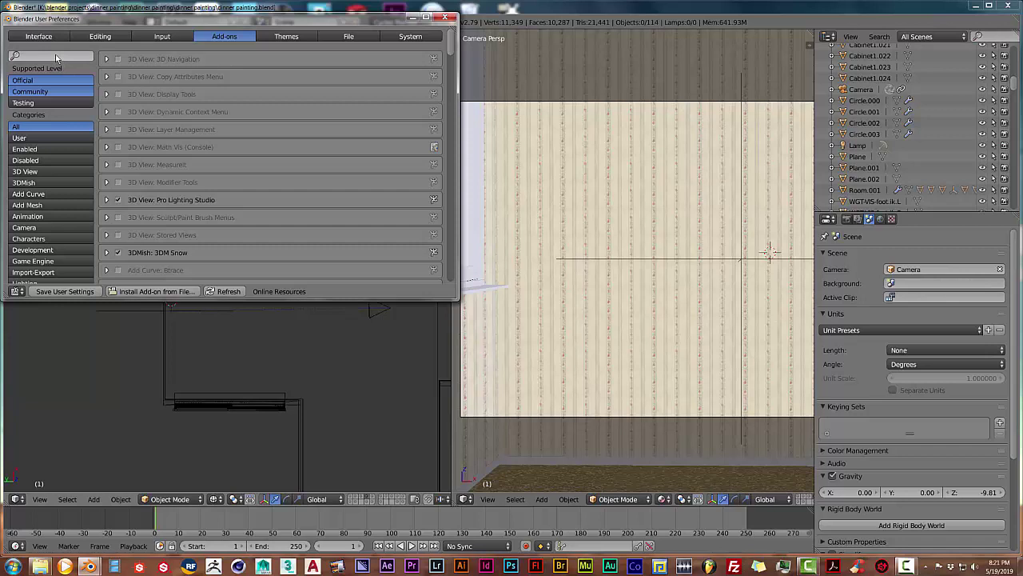
right_click(40, 58)
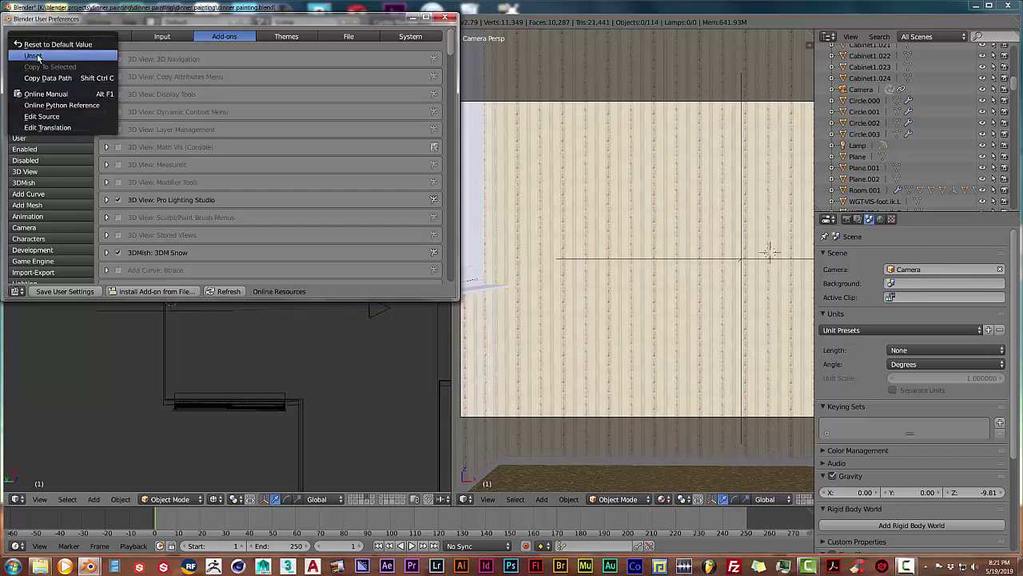
left_click(44, 54)
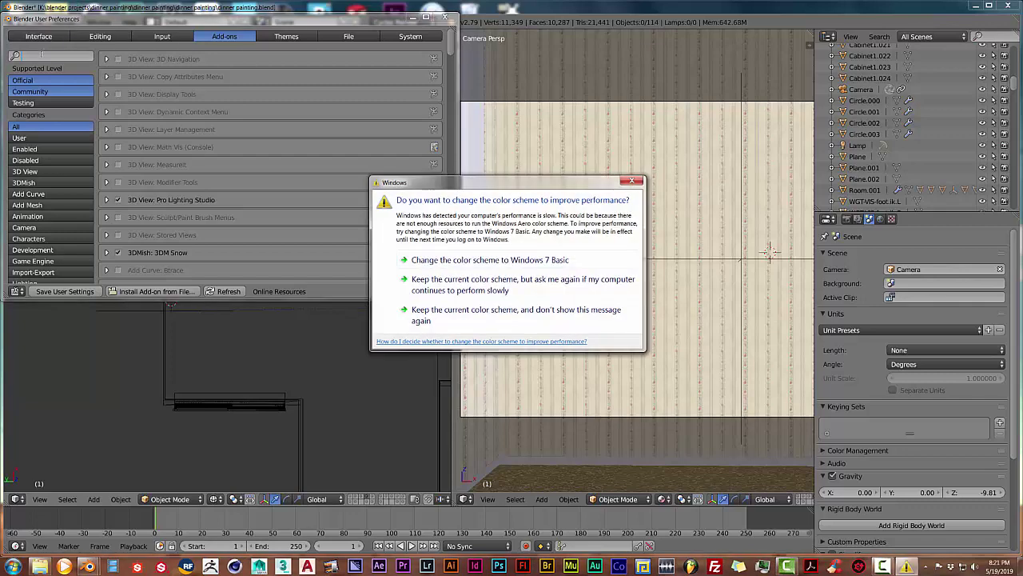
left_click(631, 182)
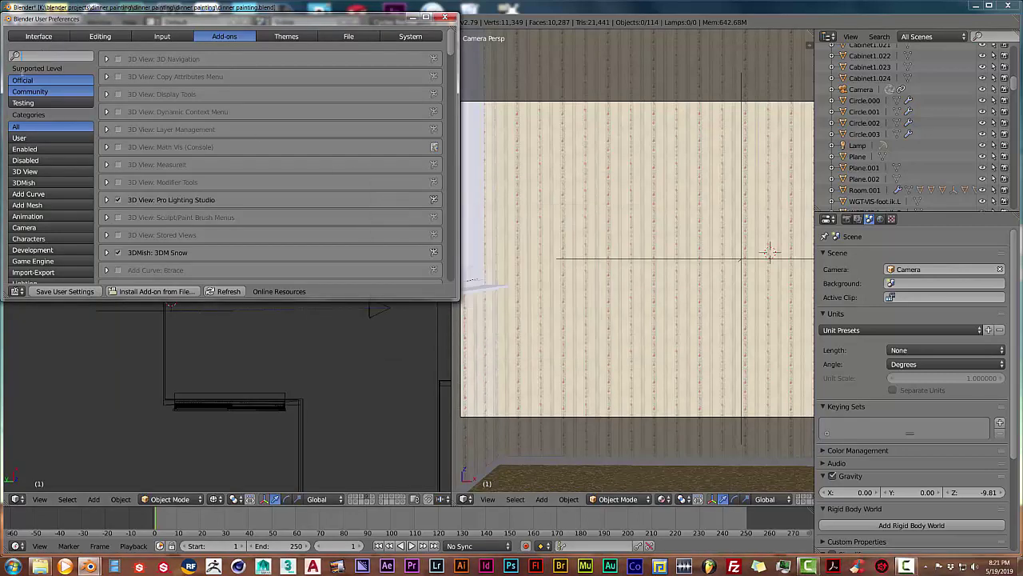
type("pl")
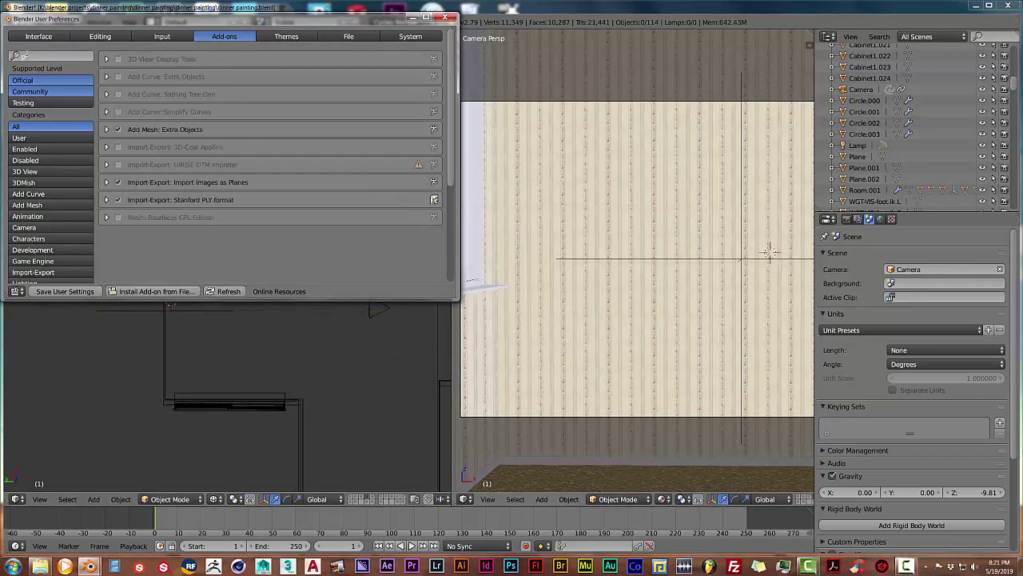
type("ane")
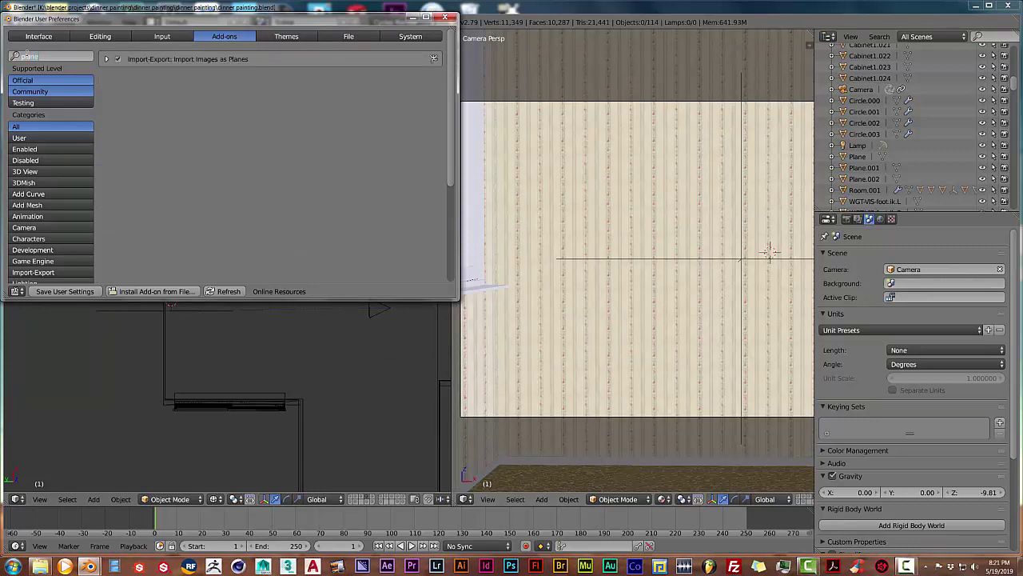
left_click(119, 59)
left_click(444, 16)
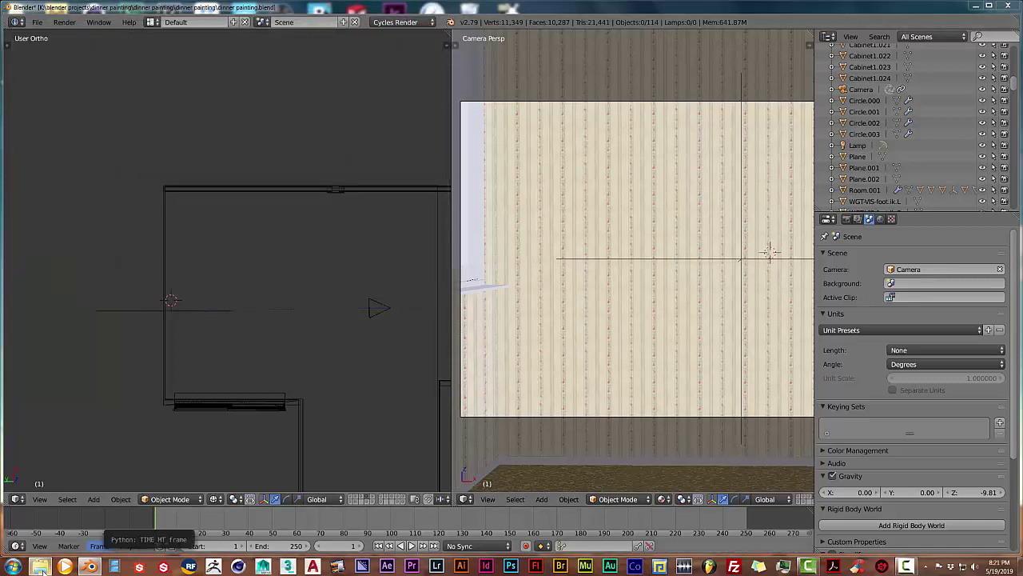
left_click(40, 566)
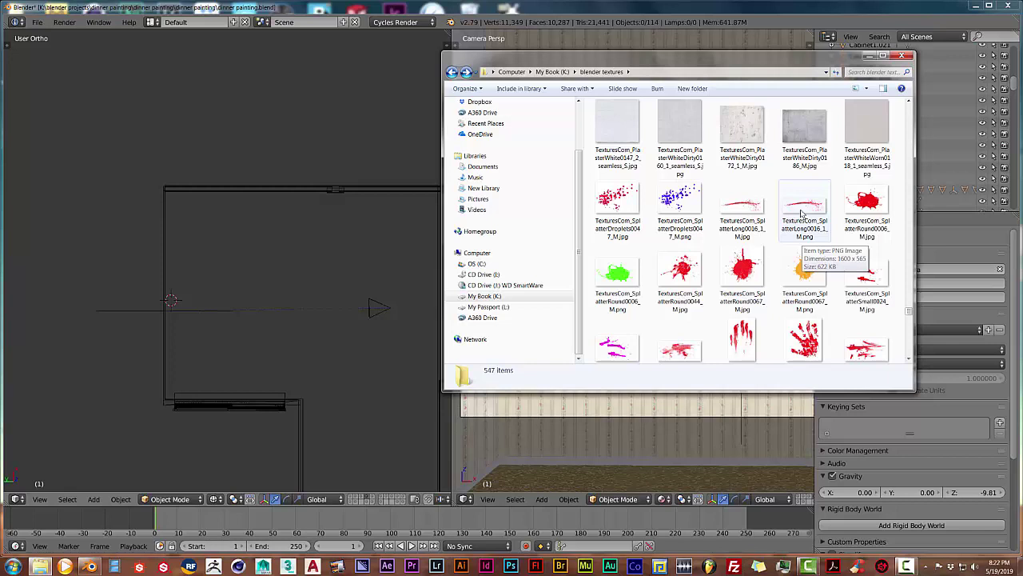
left_click(658, 74)
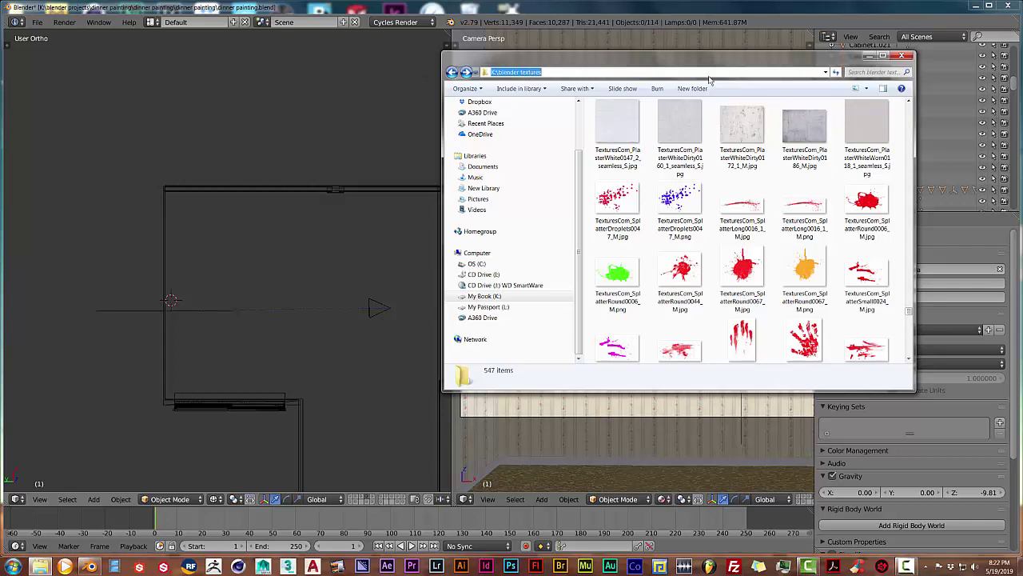
left_click(871, 57)
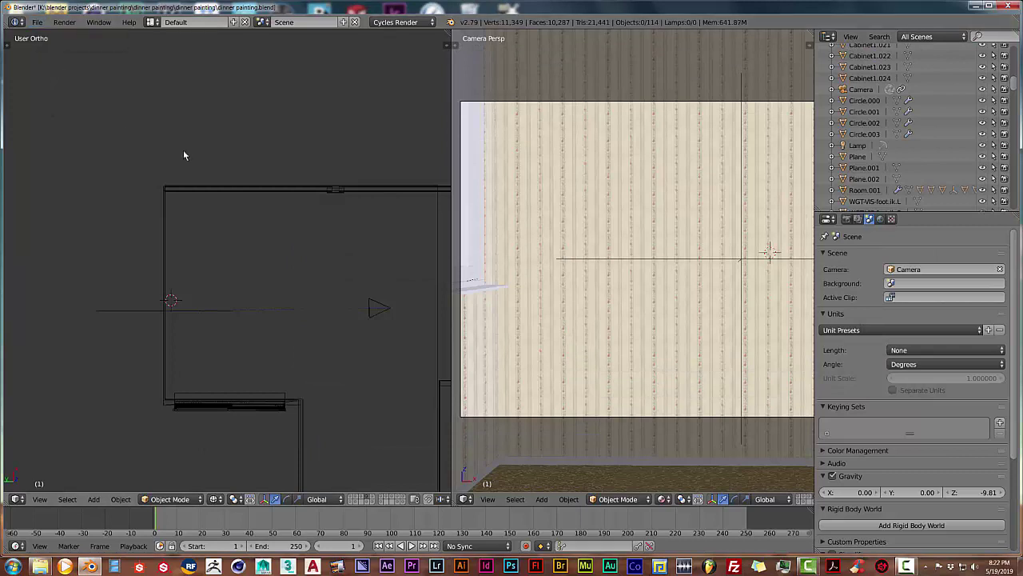
Start an Images as Planes import from the Shift+A Mesh menu in the left viewport
key("shift+a")
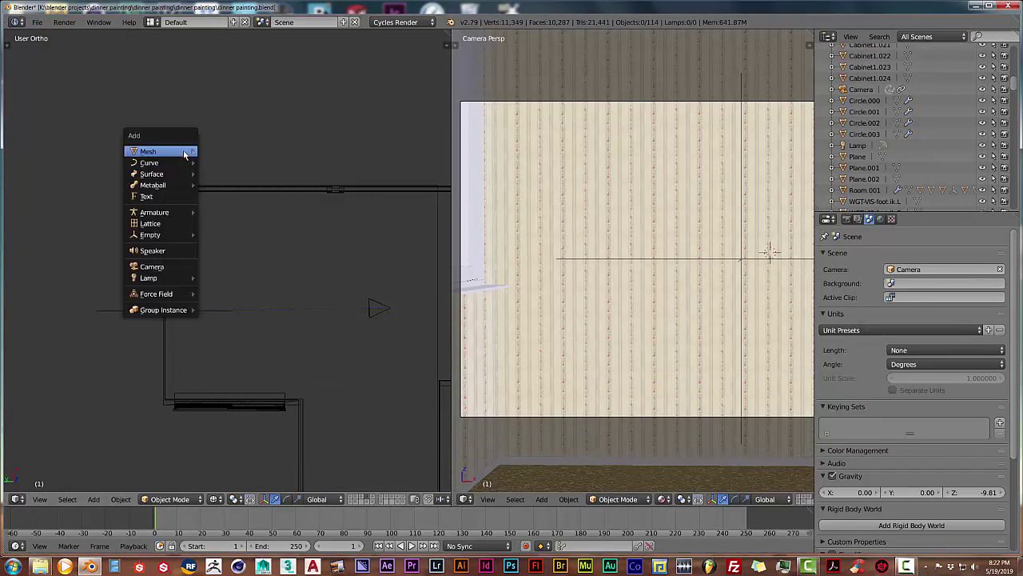
mouse_move(184, 152)
key("Down")
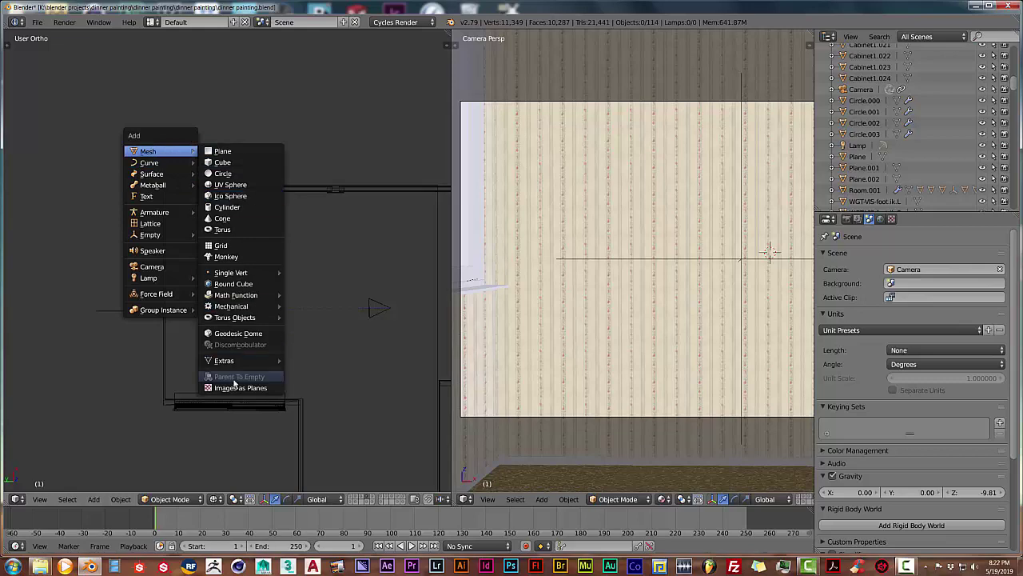
left_click(234, 389)
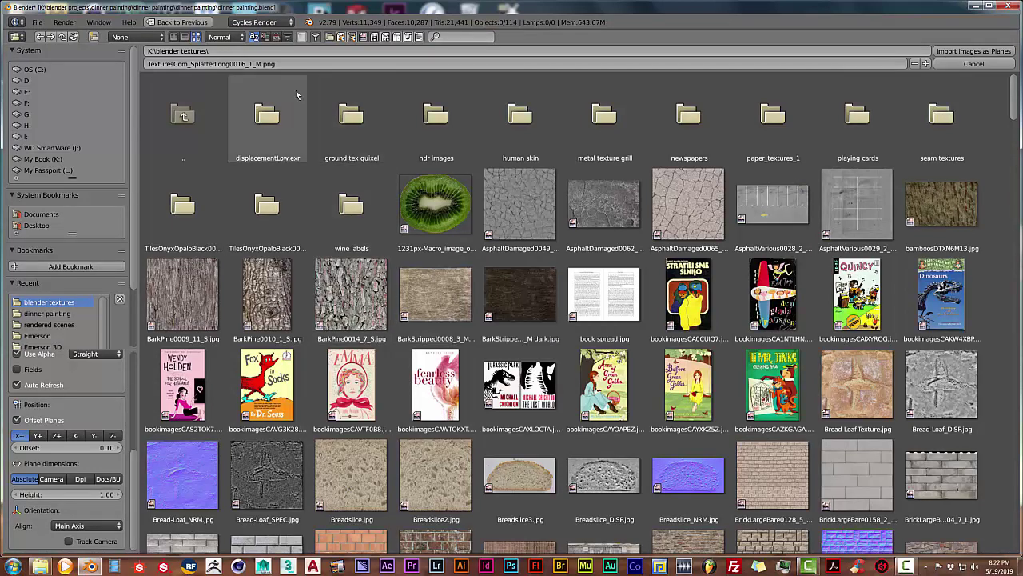
Point the import browser at the K:\blender textures\ folder
left_click(211, 63)
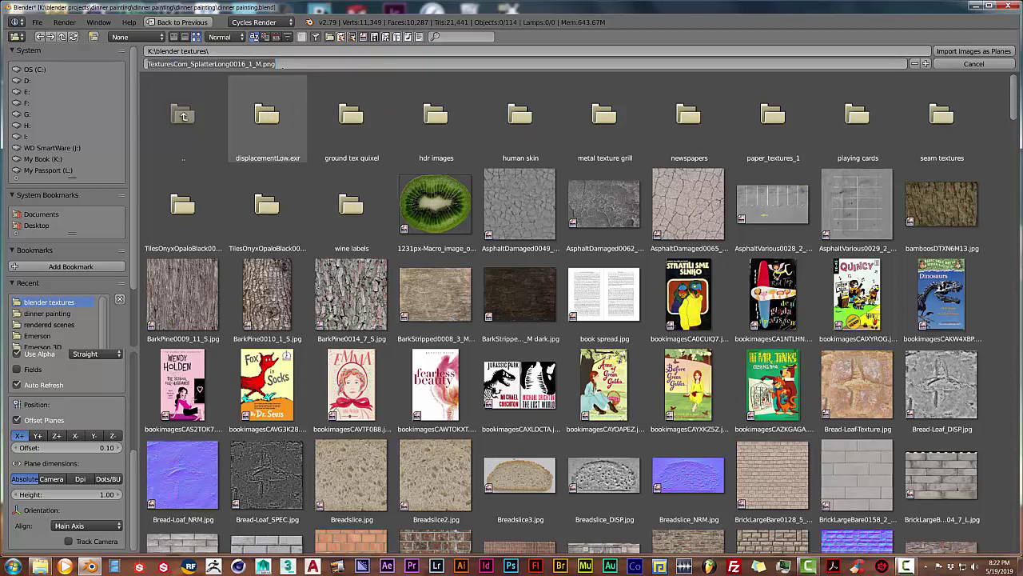
left_click(262, 52)
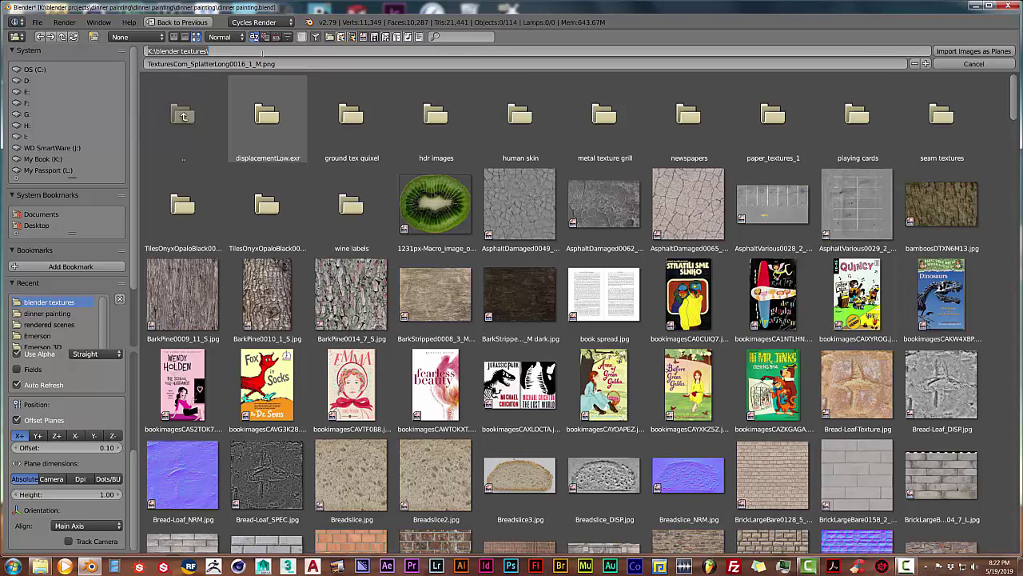
key("ctrl+a")
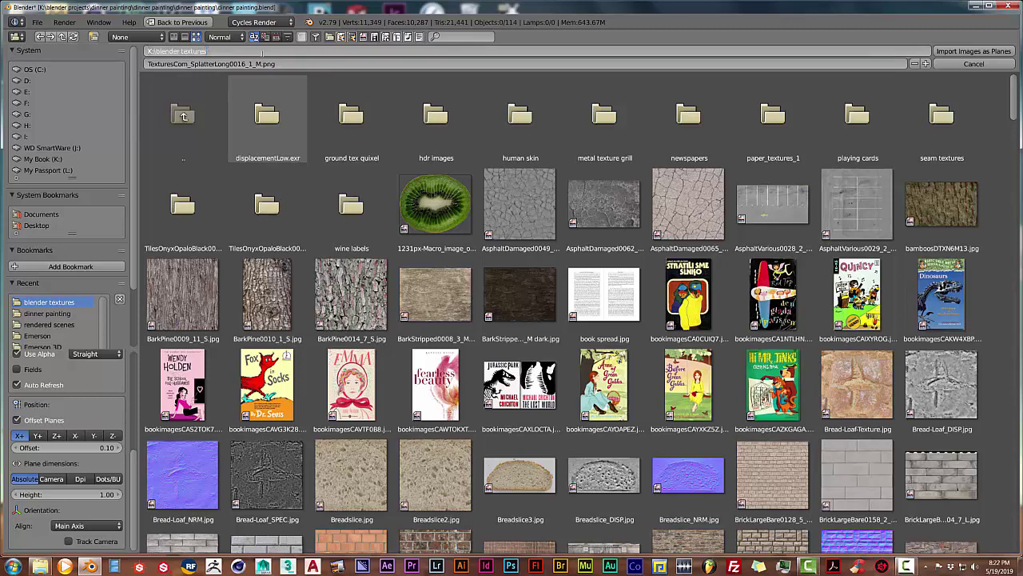
key("Return")
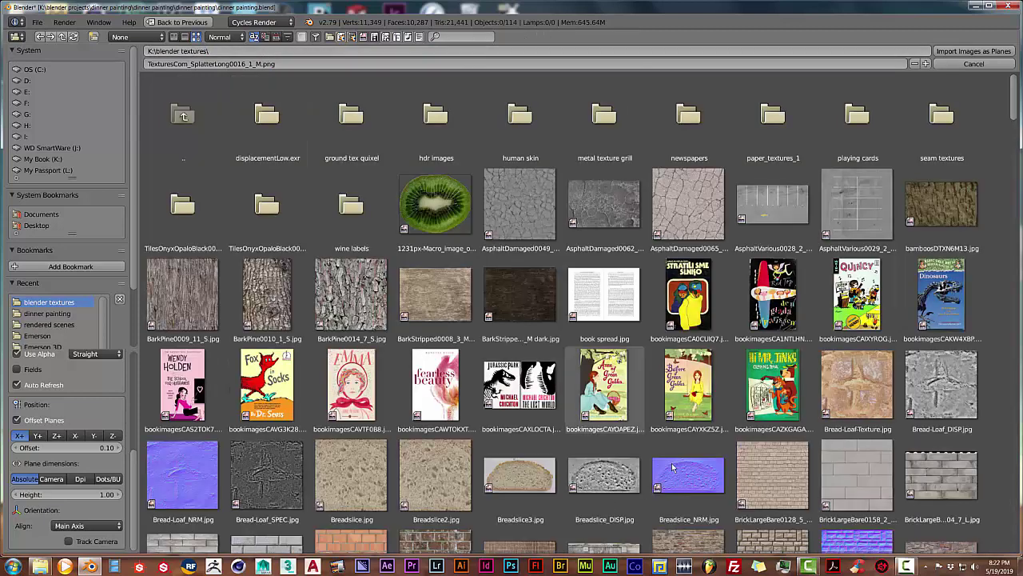
Select TexturesCom_SplatterLong0016_1_M.png among the splatter thumbnails
scroll(532, 475, "down", 15)
scroll(531, 478, "down", 15)
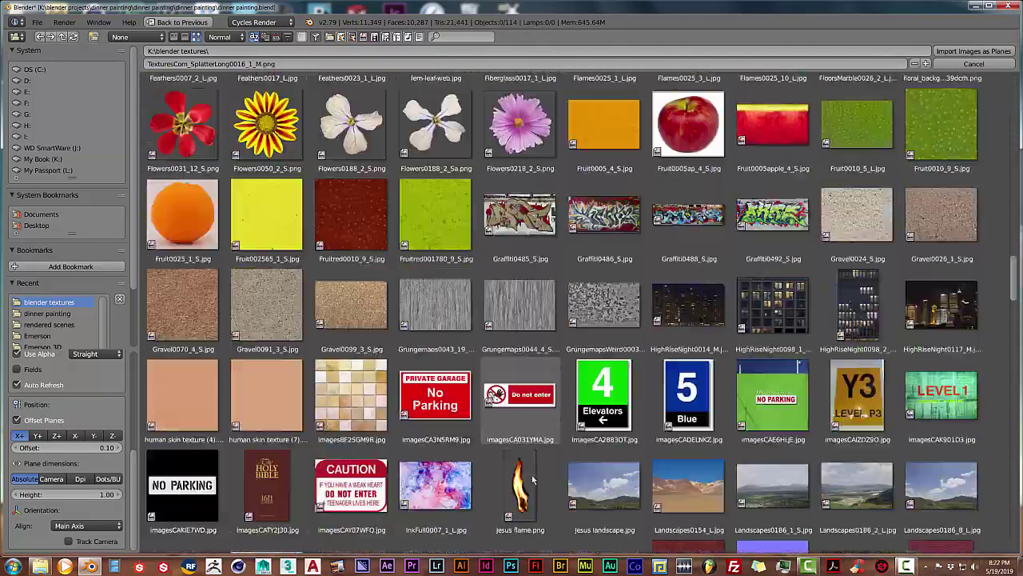
scroll(534, 478, "down", 15)
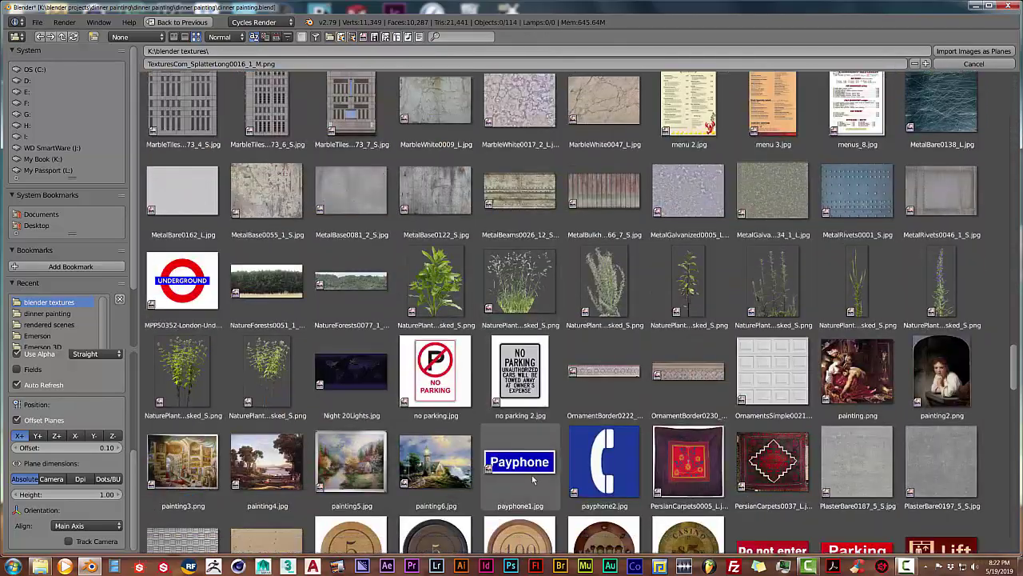
scroll(533, 478, "down", 8)
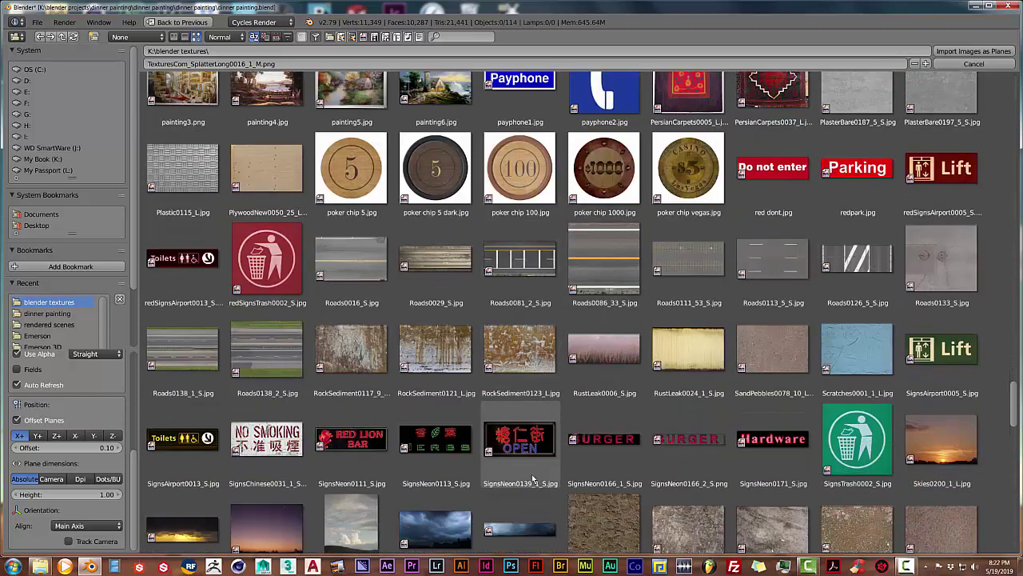
scroll(531, 478, "down", 4)
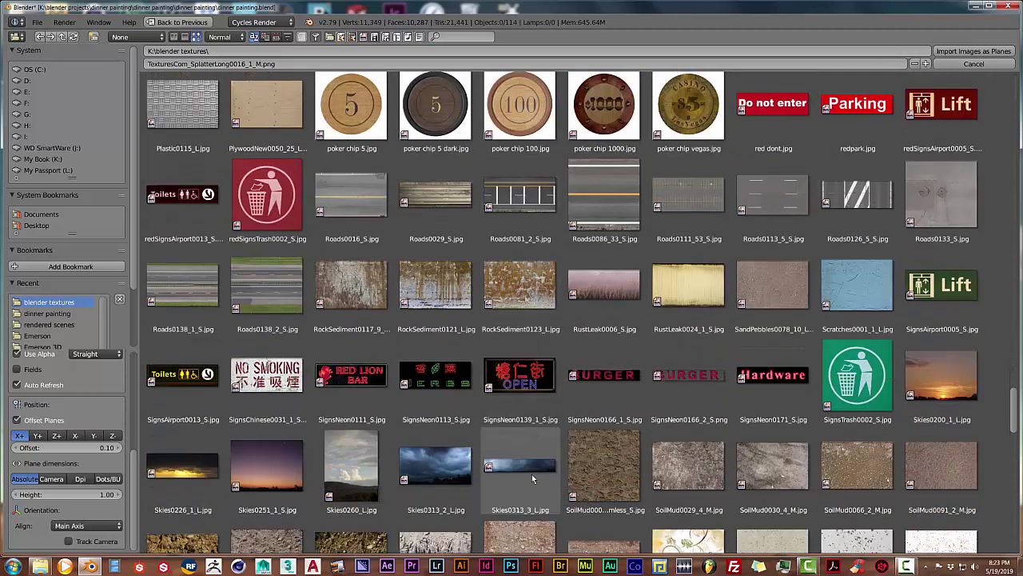
scroll(533, 478, "down", 3)
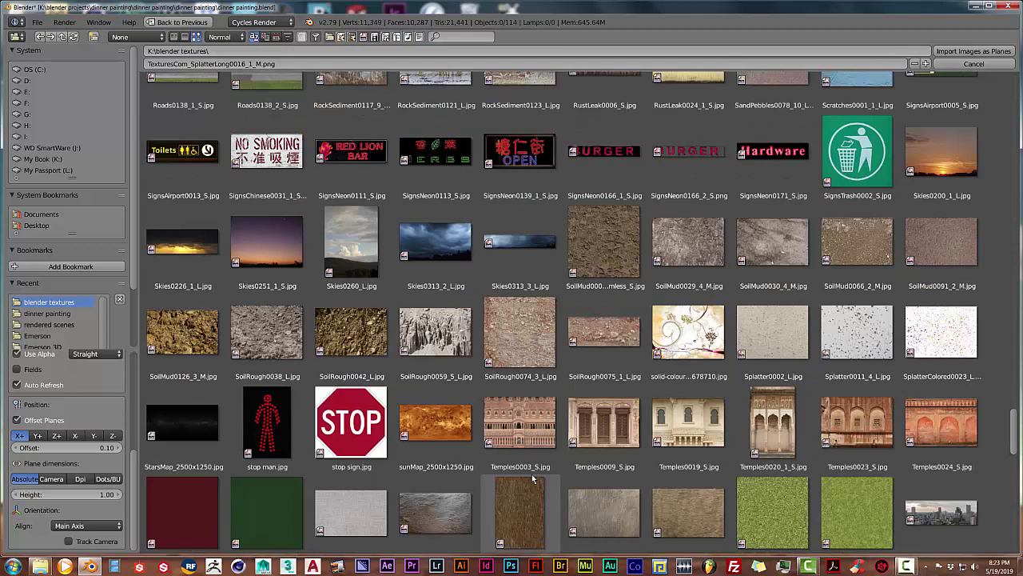
scroll(531, 474, "down", 7)
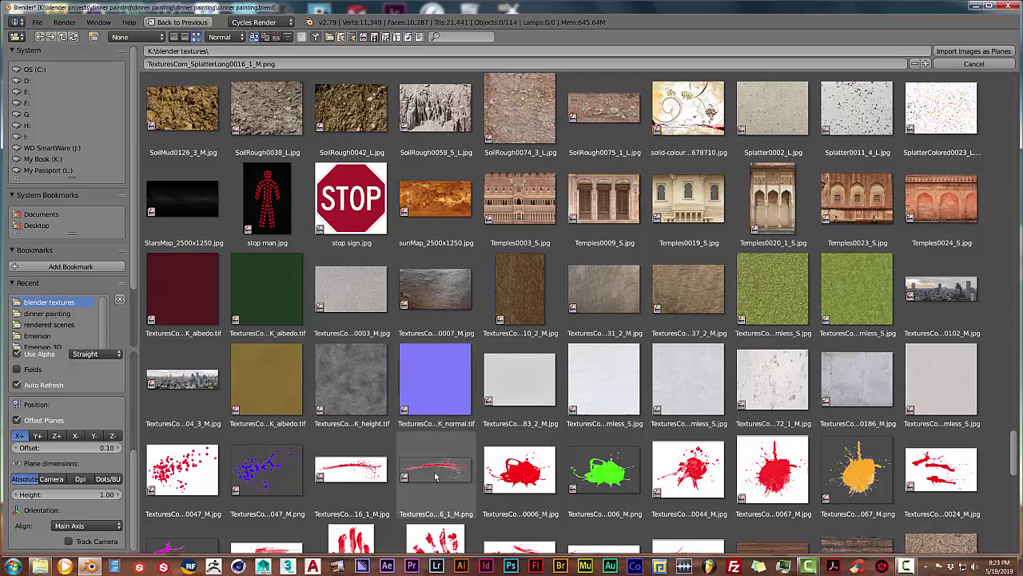
left_click(435, 476)
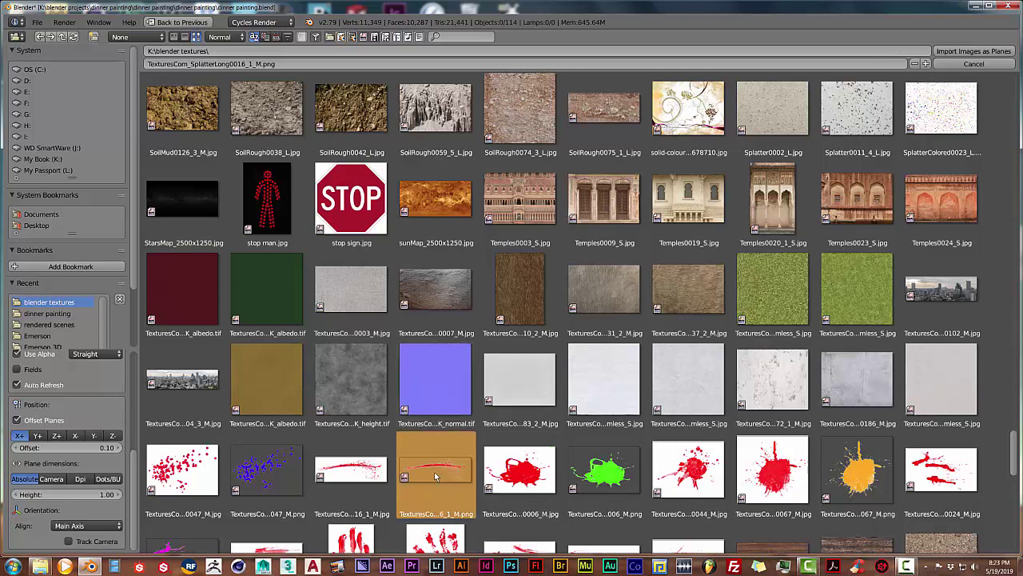
Import the red splatter image as a plane into the room scene
left_click(970, 53)
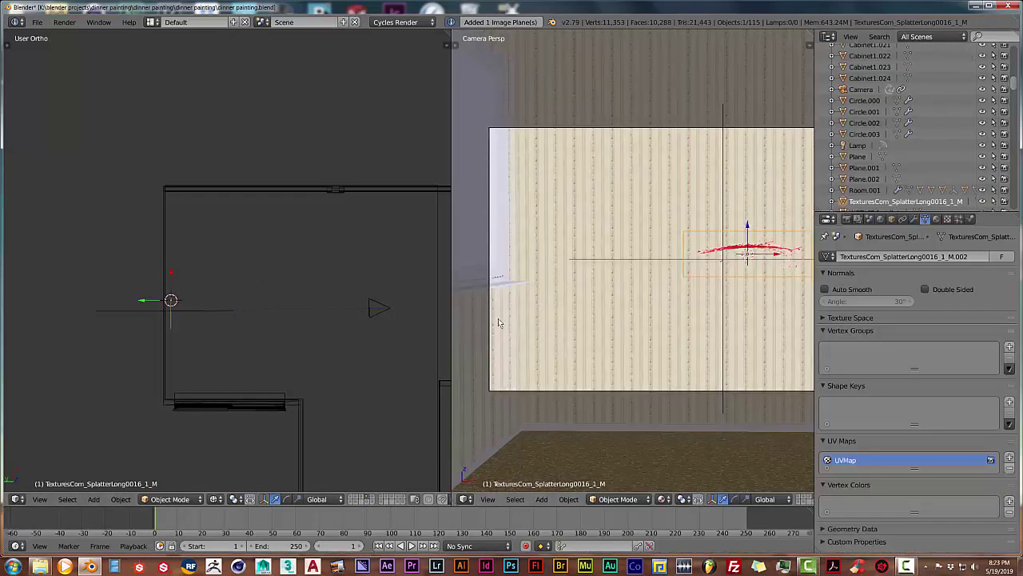
scroll(225, 338, "up", 3)
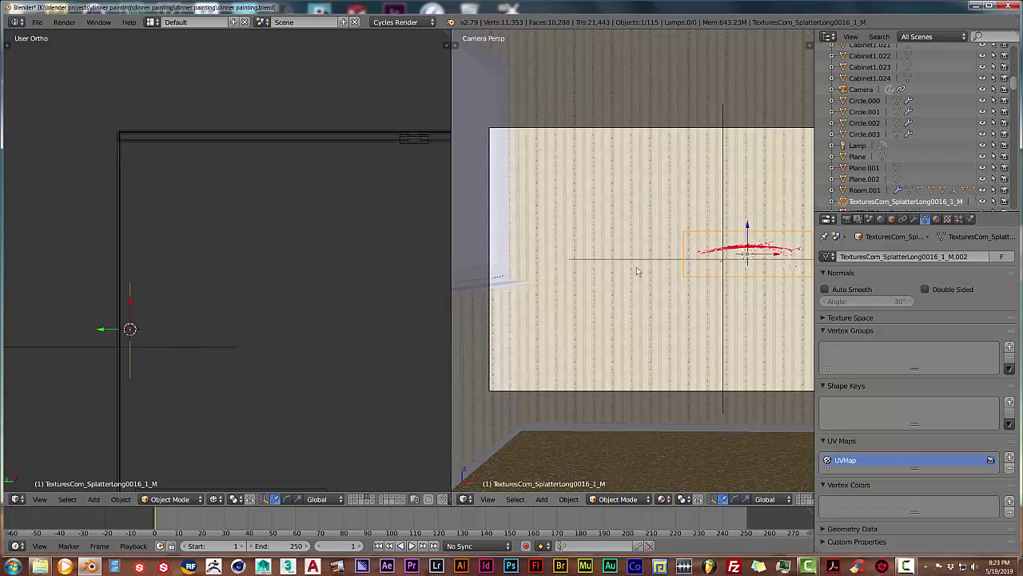
right_click(731, 244)
scroll(731, 245, "up", 2)
scroll(734, 244, "down", 3)
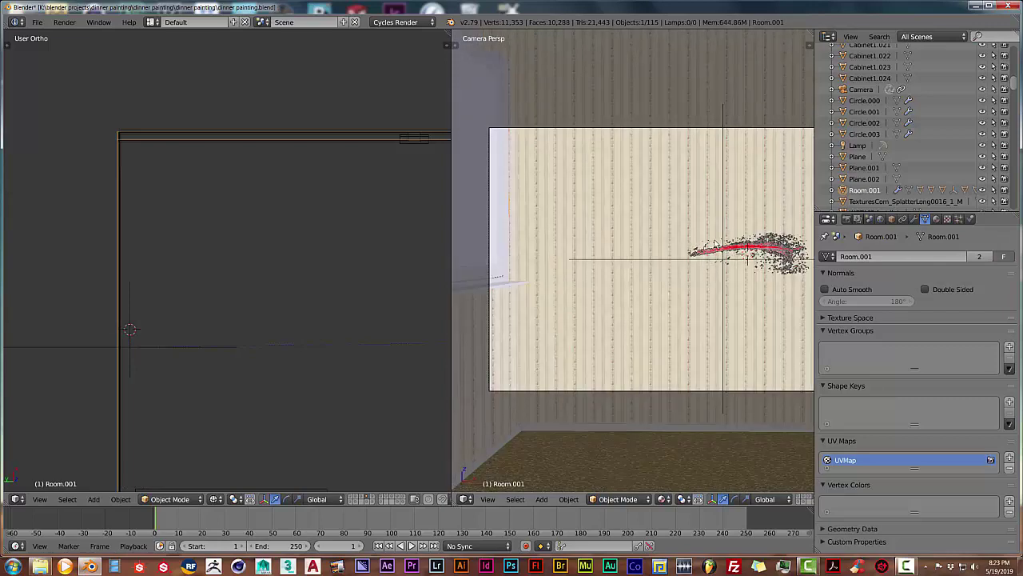
left_click(637, 180)
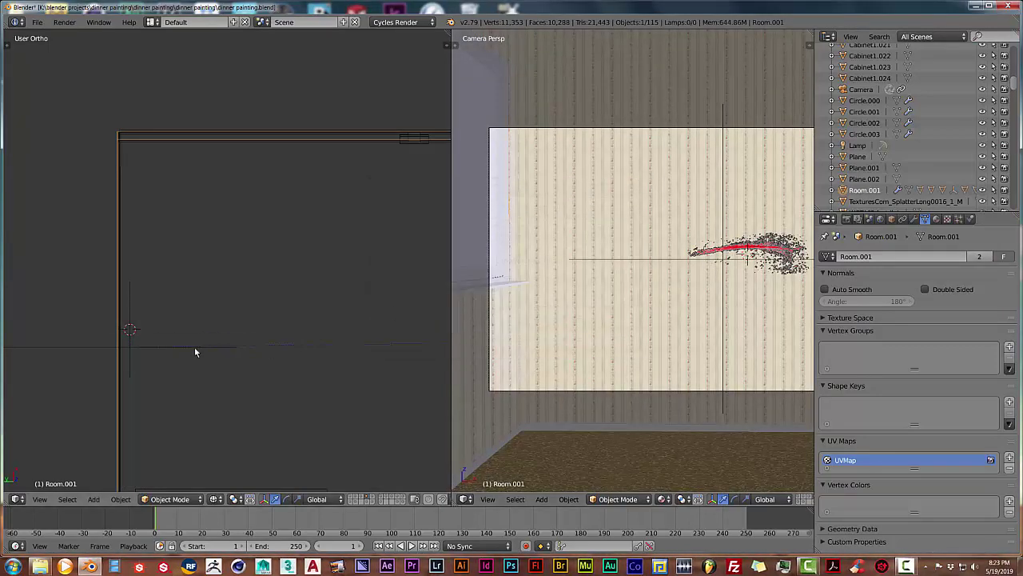
Slide the red splatter plane back along Y until it touches the striped wall
right_click(132, 307)
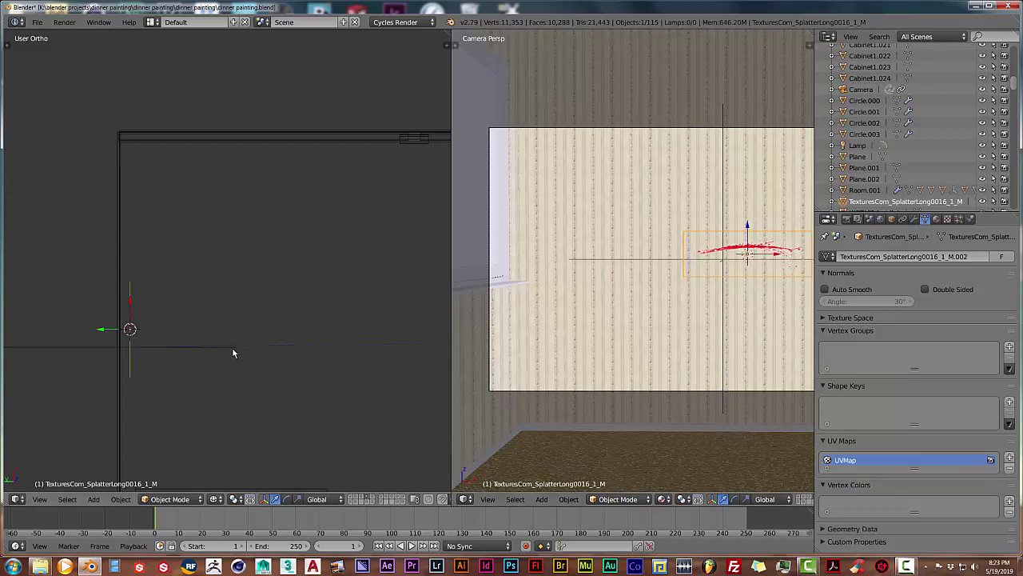
scroll(104, 355, "up", 2)
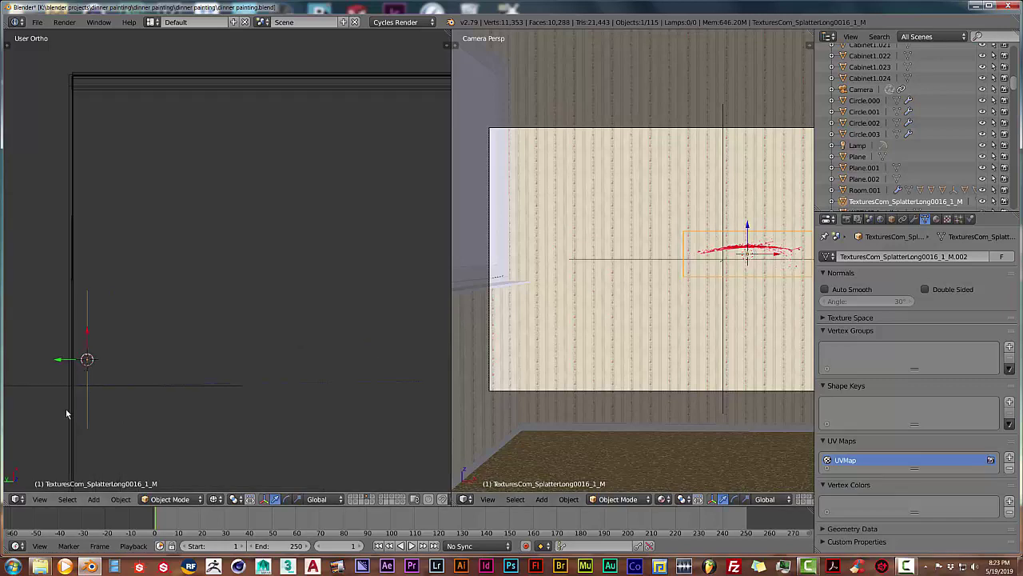
left_click_drag(62, 362, 57, 362)
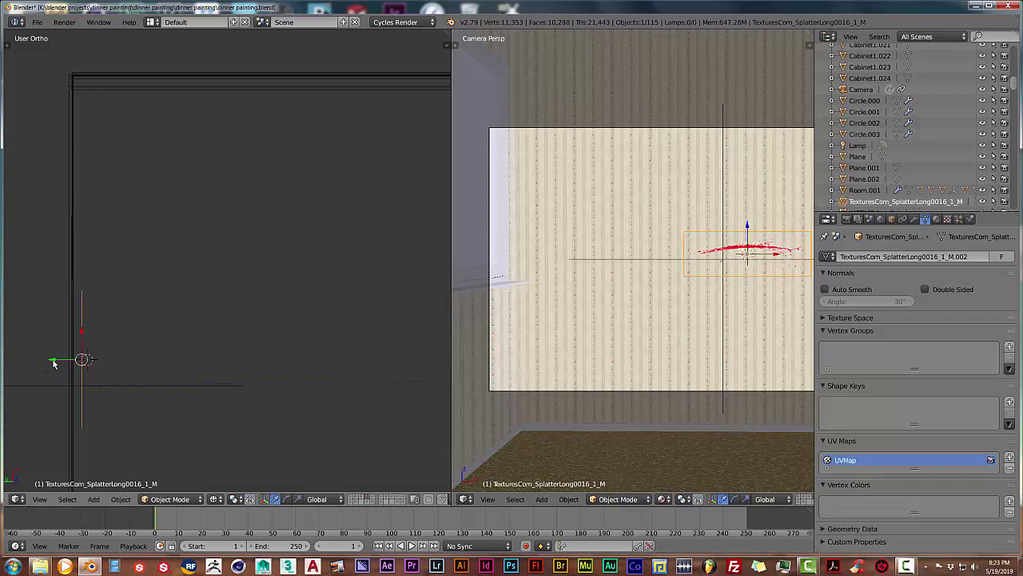
left_click_drag(54, 363, 43, 363)
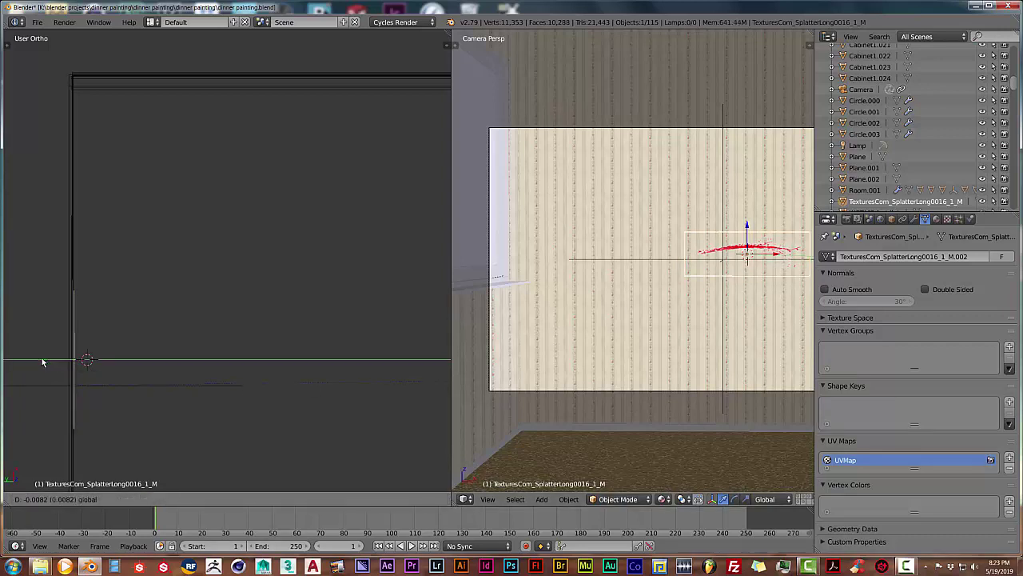
left_click_drag(44, 362, 39, 364)
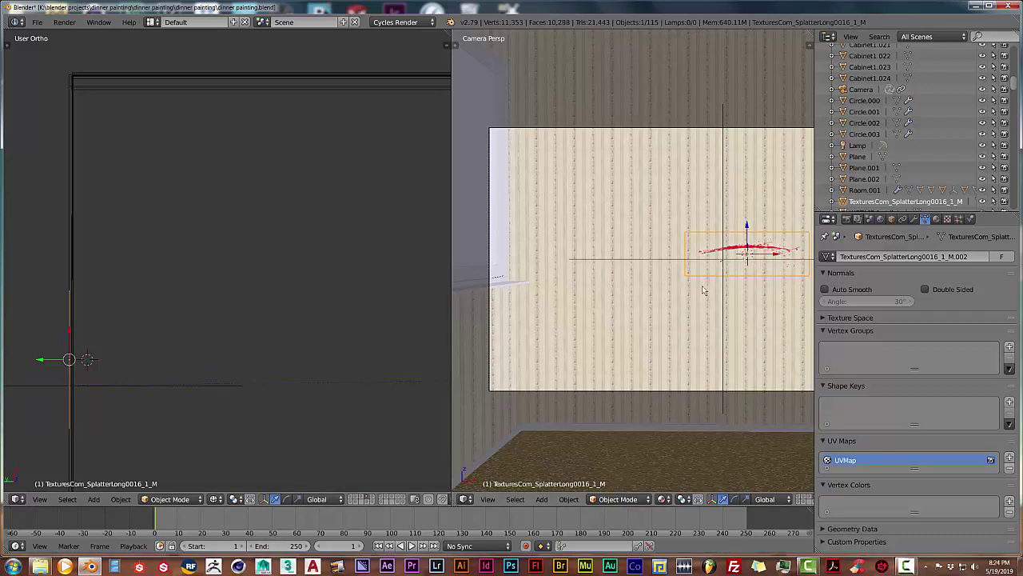
Scale the red splatter plane up
key("s")
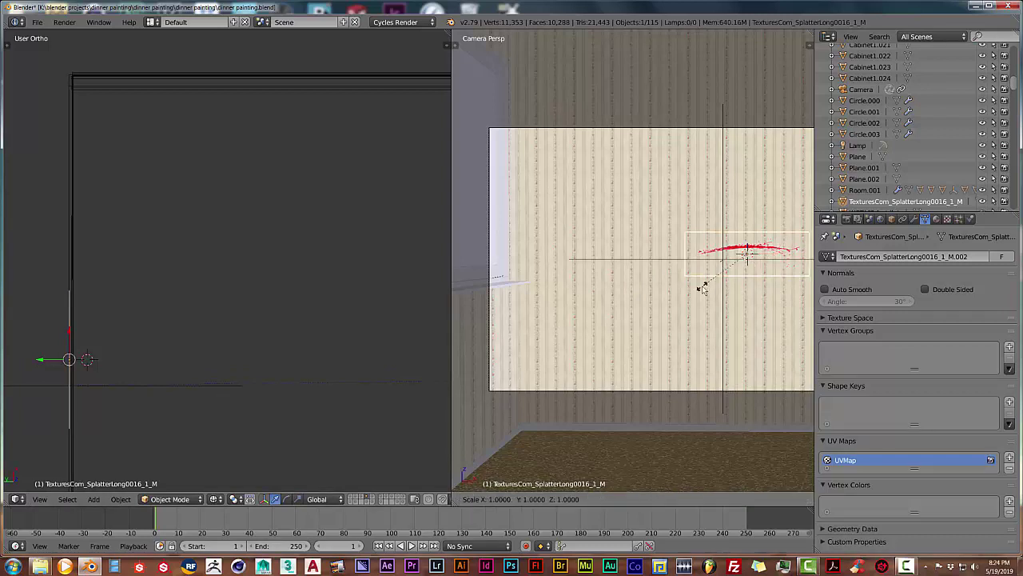
left_click(659, 317)
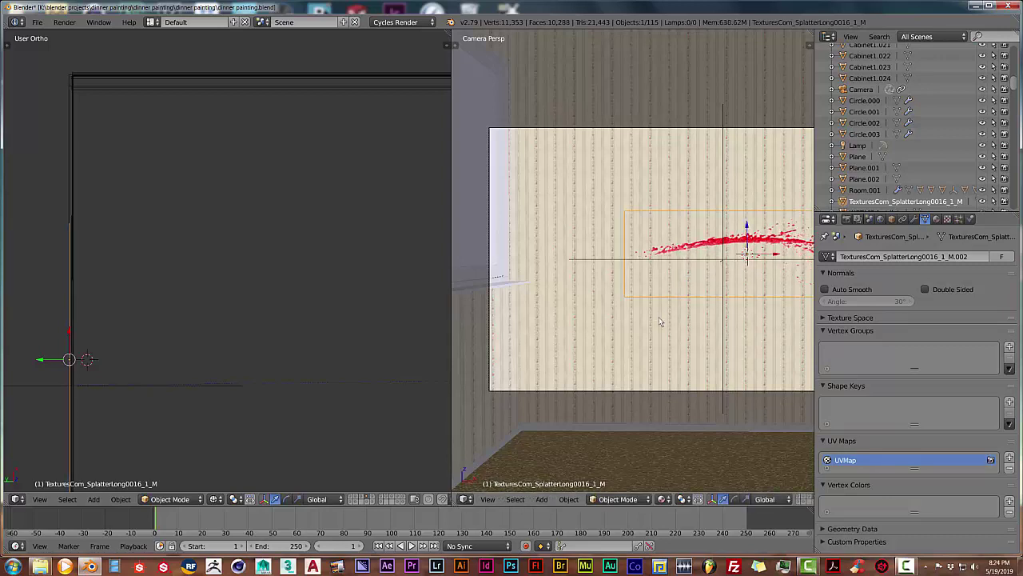
scroll(659, 317, "down", 1)
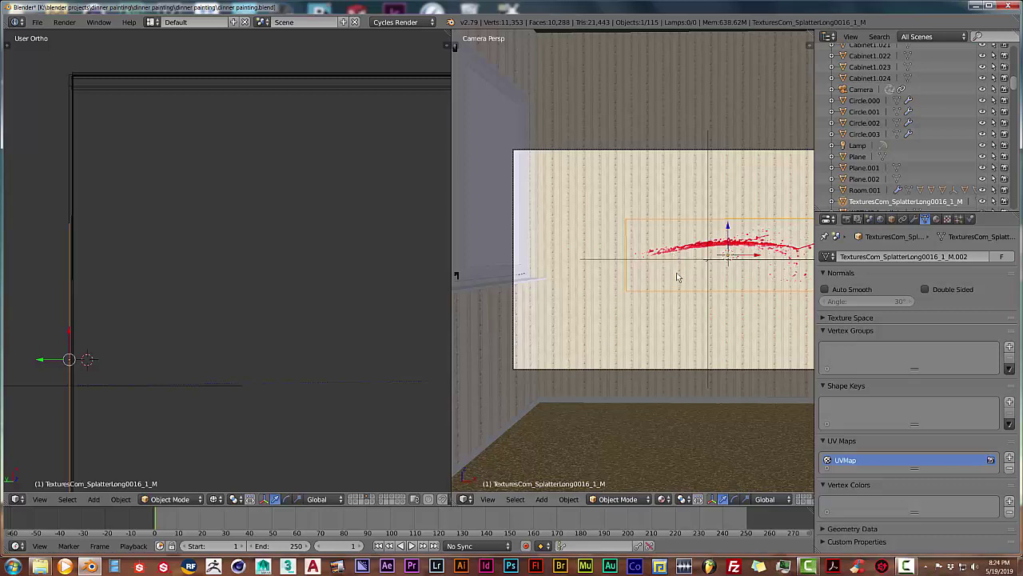
Rotate the splatter about global Y by roughly -27.6° so the streak slants diagonally
key("r")
key("y")
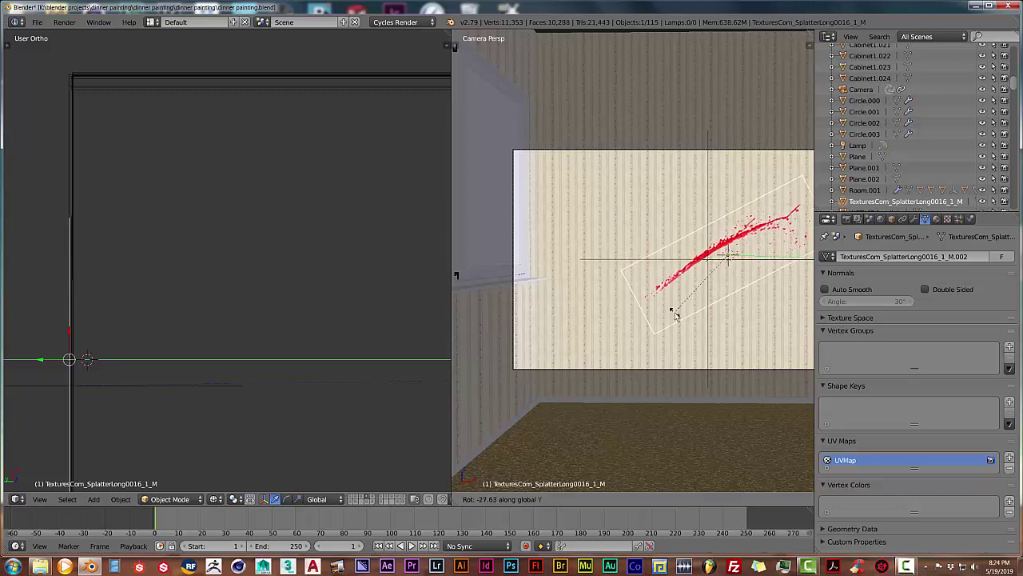
left_click(677, 320)
scroll(677, 323, "down", 1)
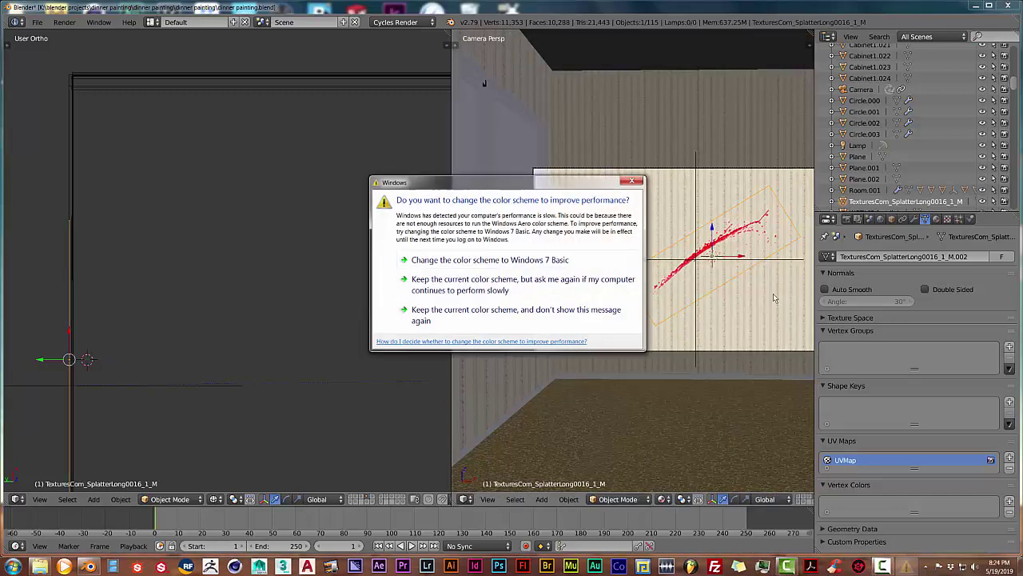
Make a test render of the tilted red splatter from the Render tab, then close the result
left_click(631, 181)
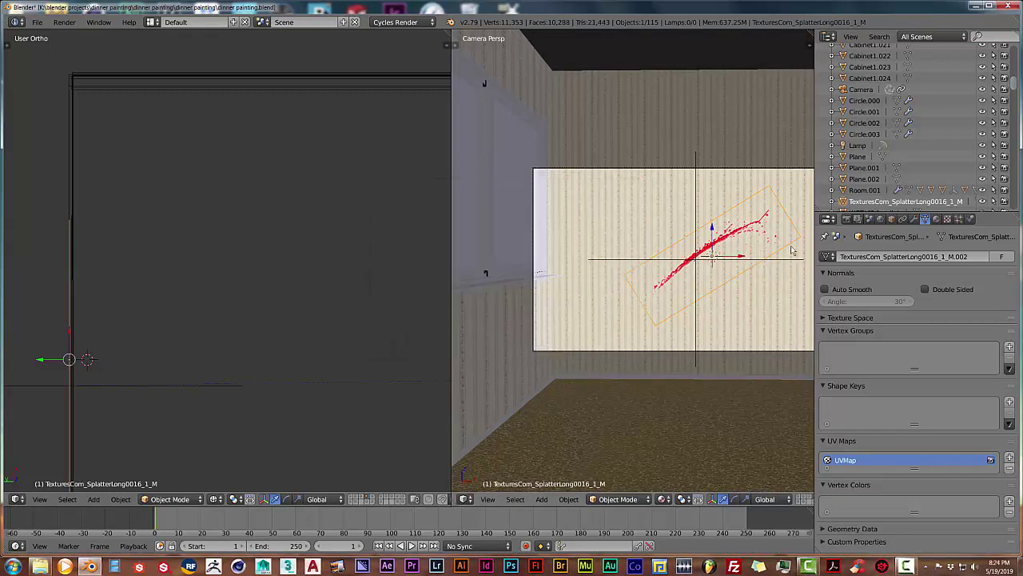
left_click(847, 223)
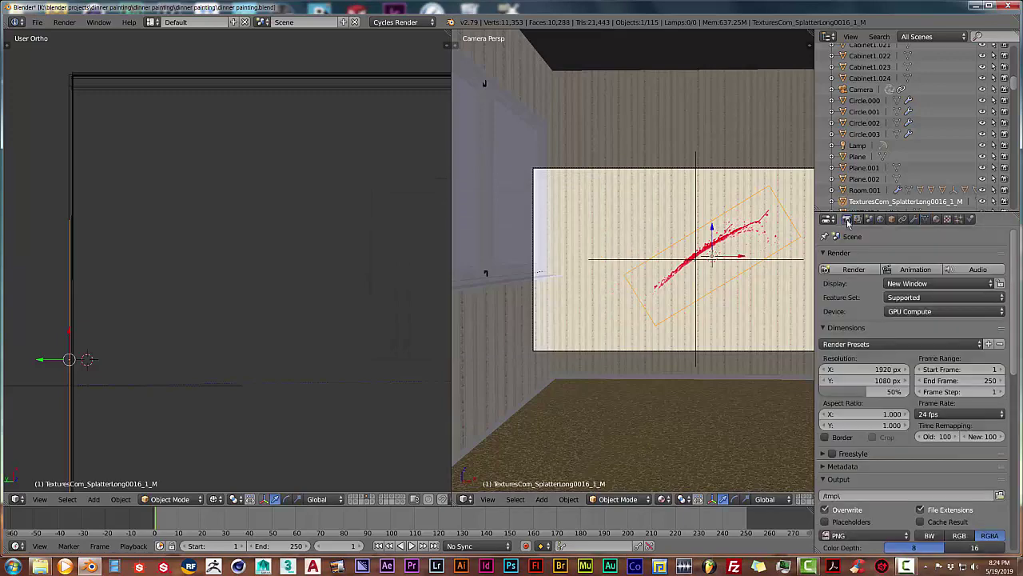
left_click(852, 272)
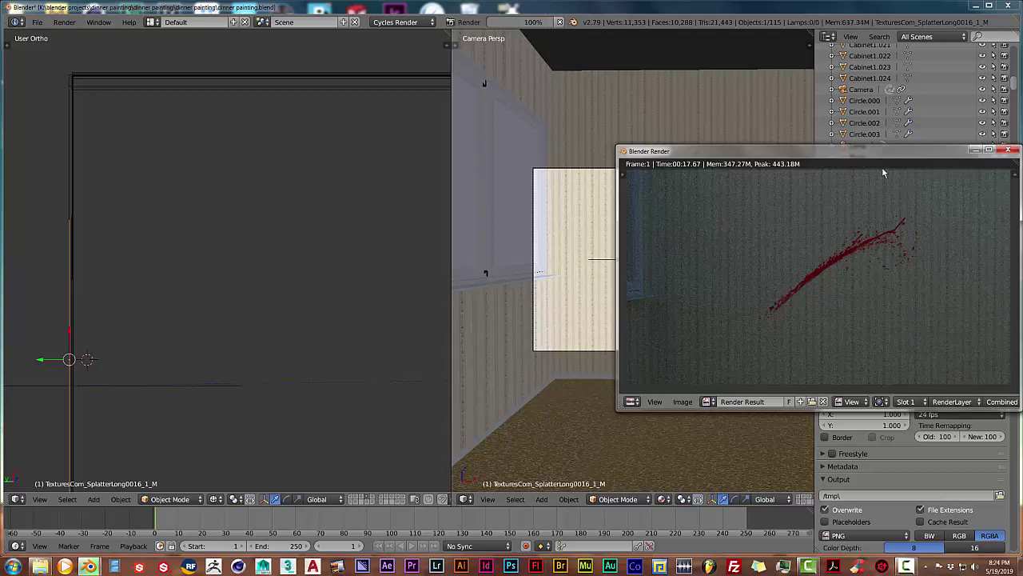
left_click_drag(883, 156, 652, 133)
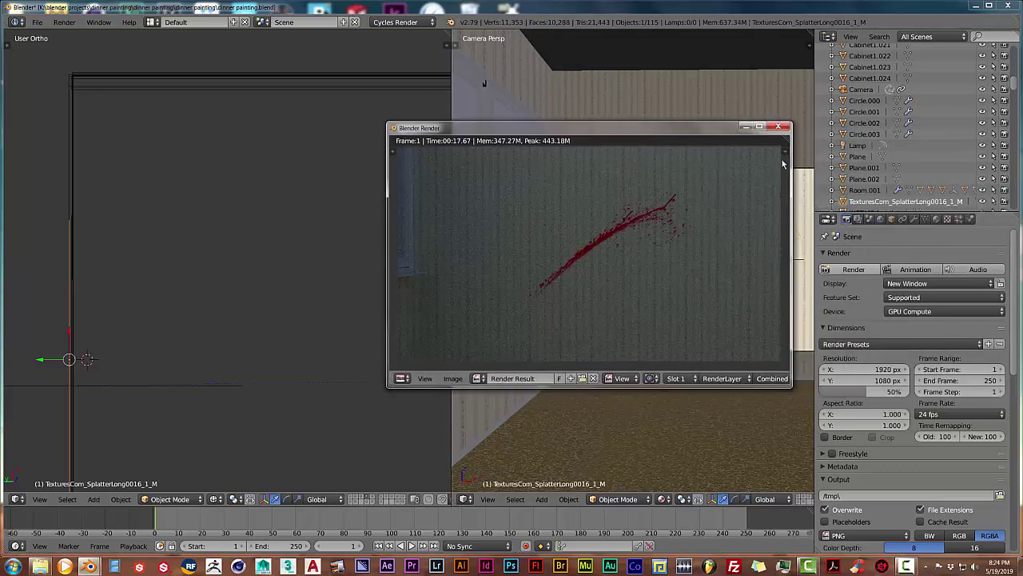
left_click(779, 127)
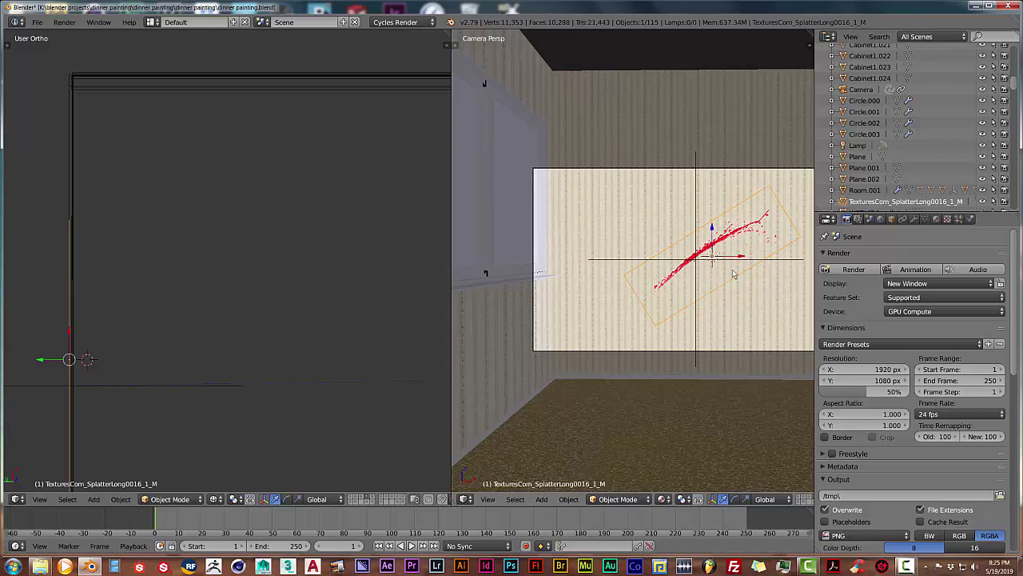
left_click(37, 23)
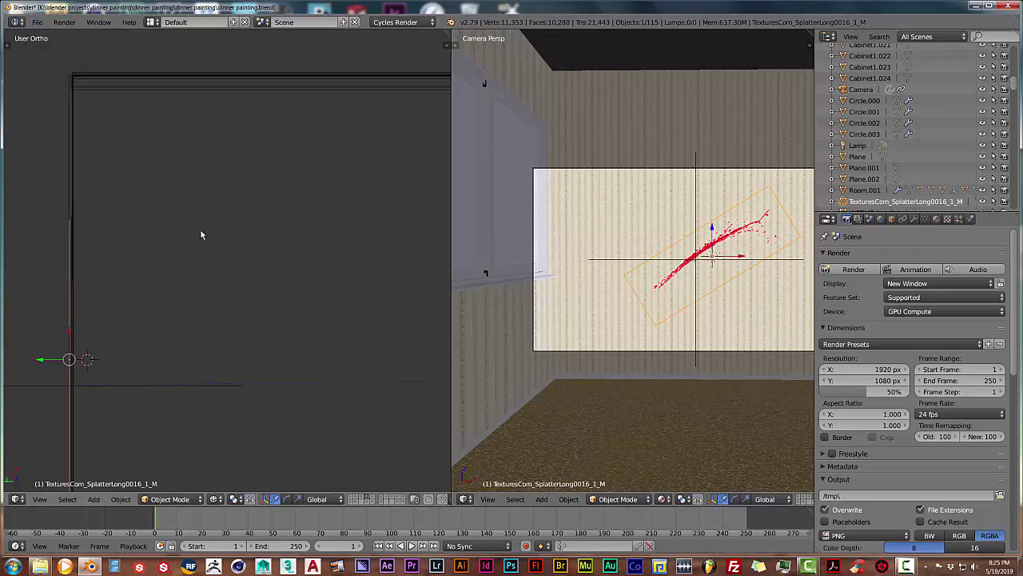
Import TexturesCom_SplatterDroplets0047_M.png as a second image plane via Shift+A Images as Planes
key("shift+a")
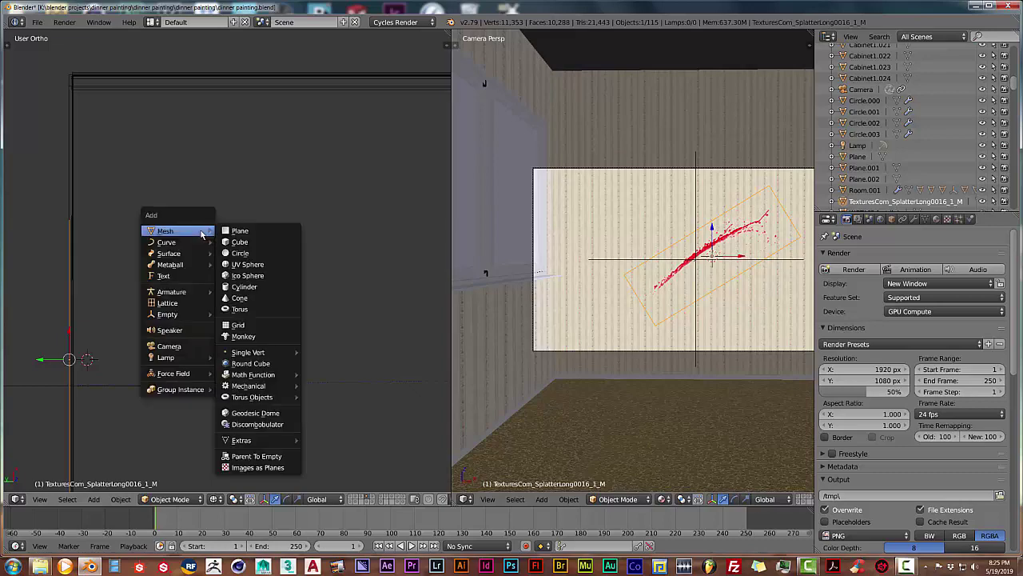
left_click(257, 468)
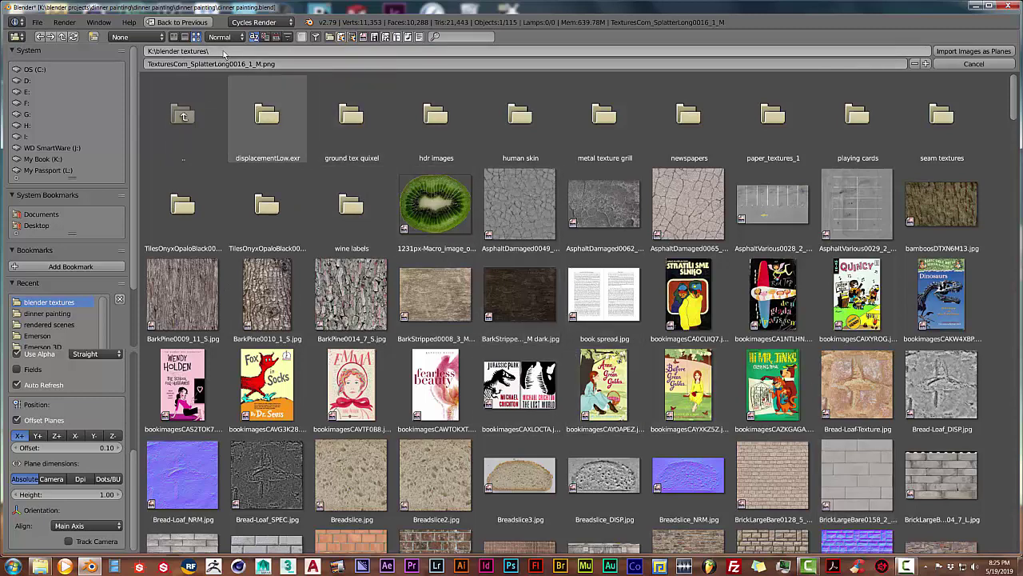
scroll(538, 375, "down", 15)
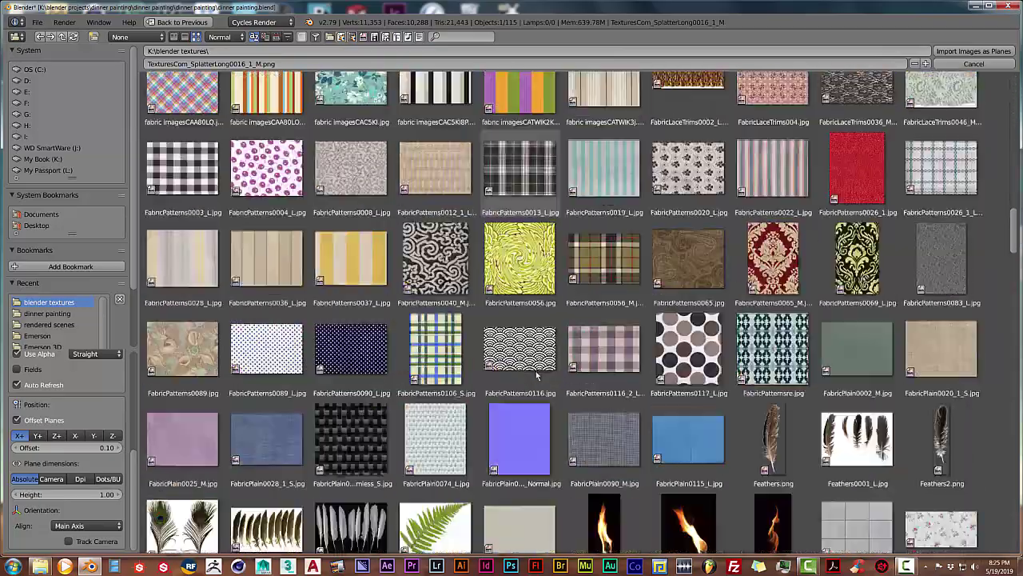
scroll(535, 376, "down", 12)
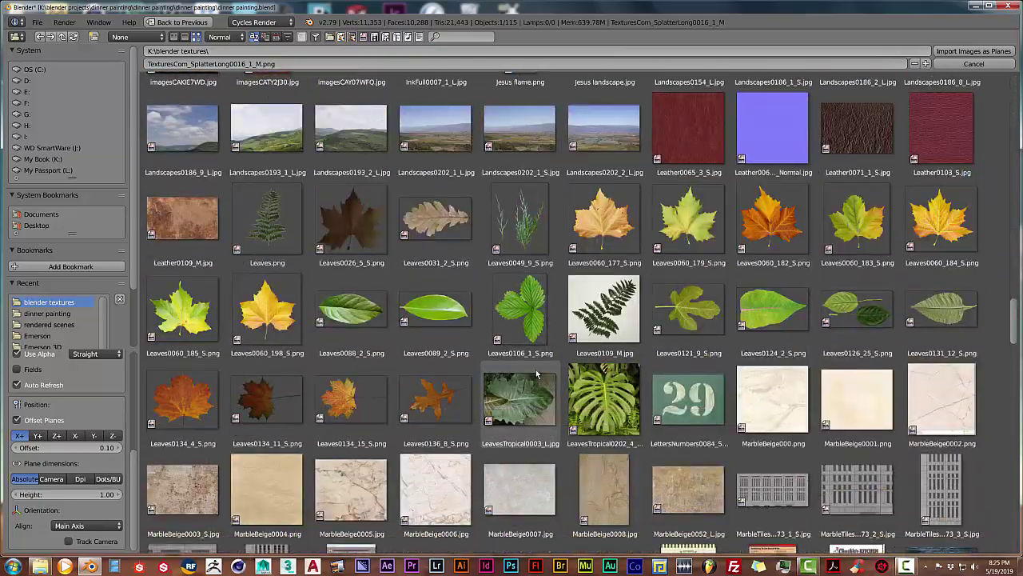
scroll(465, 347, "down", 15)
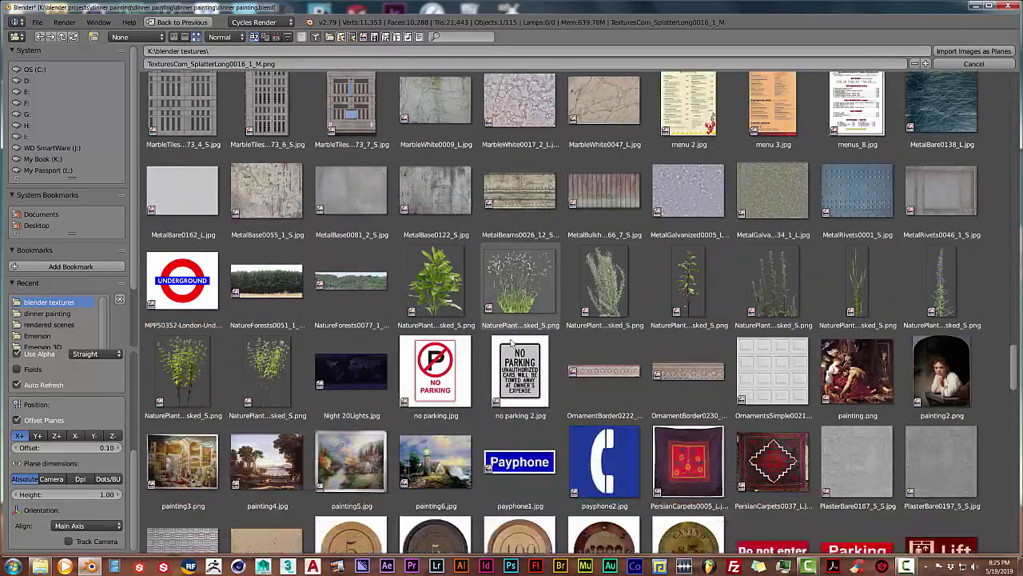
scroll(510, 338, "down", 10)
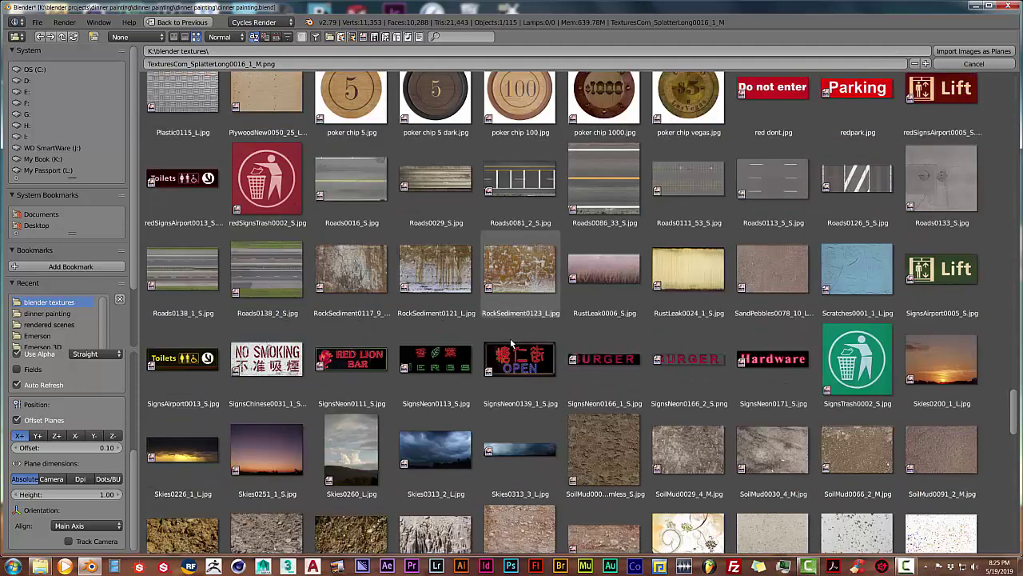
scroll(510, 338, "down", 10)
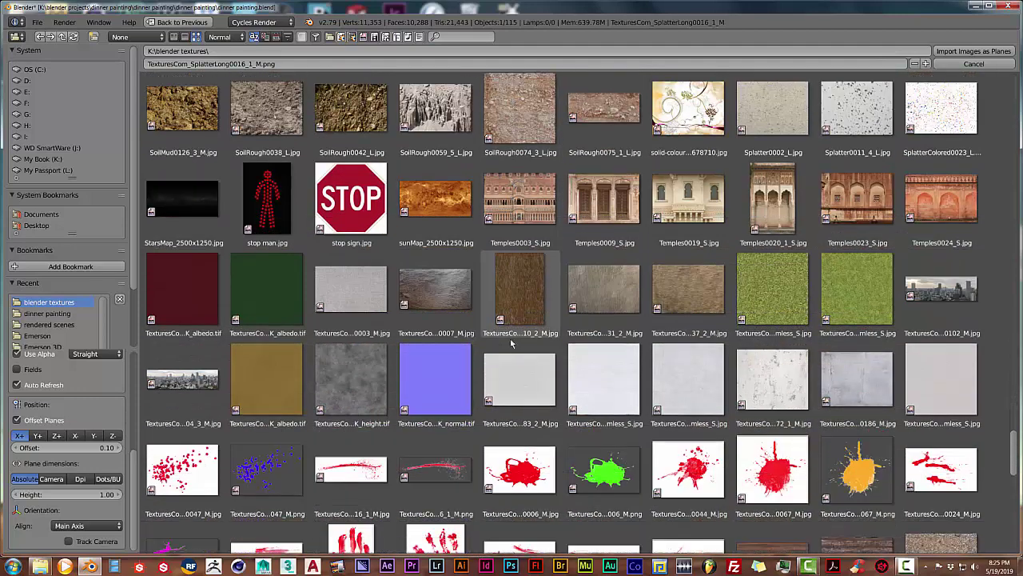
scroll(509, 338, "down", 2)
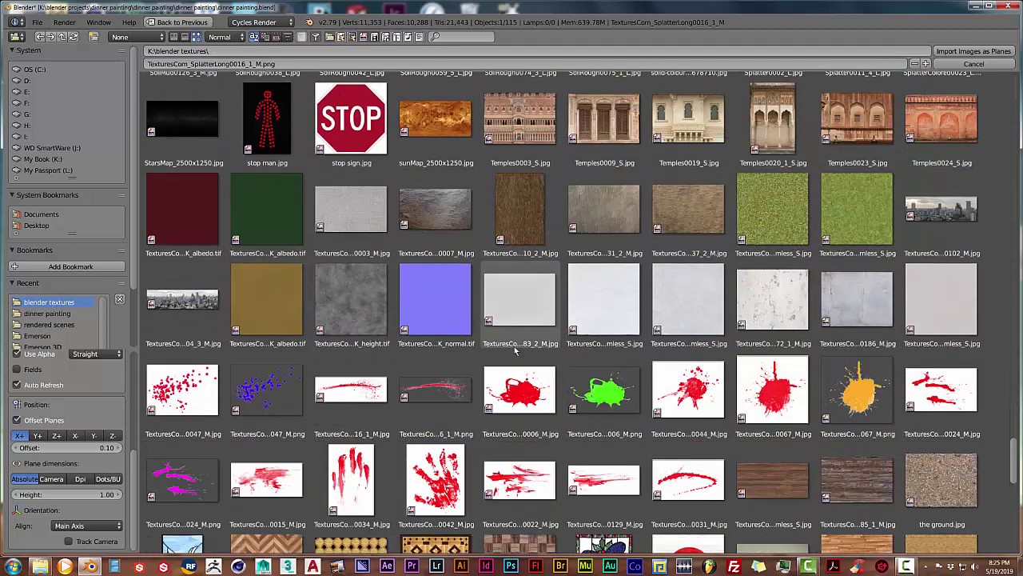
left_click(275, 395)
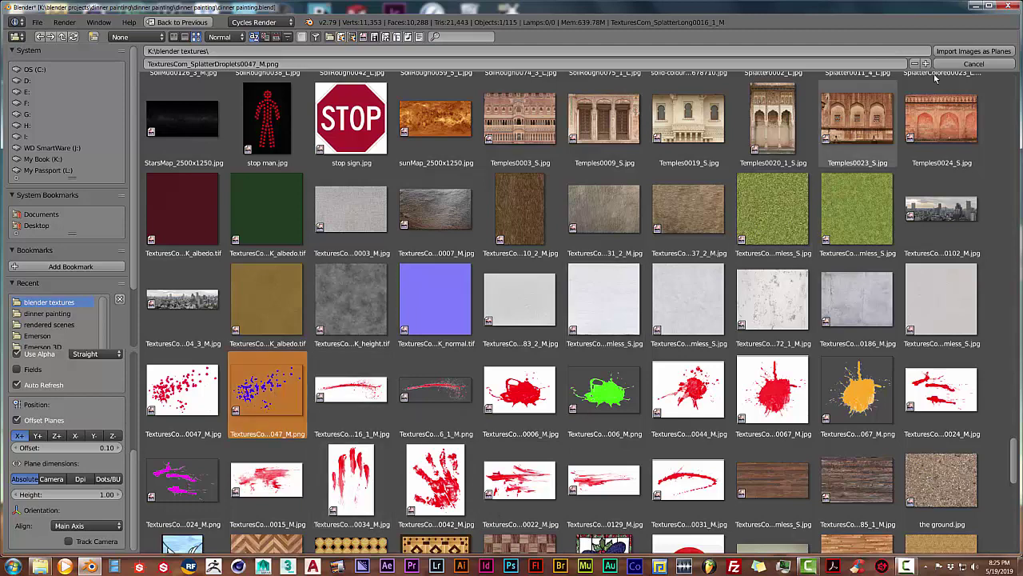
left_click(971, 51)
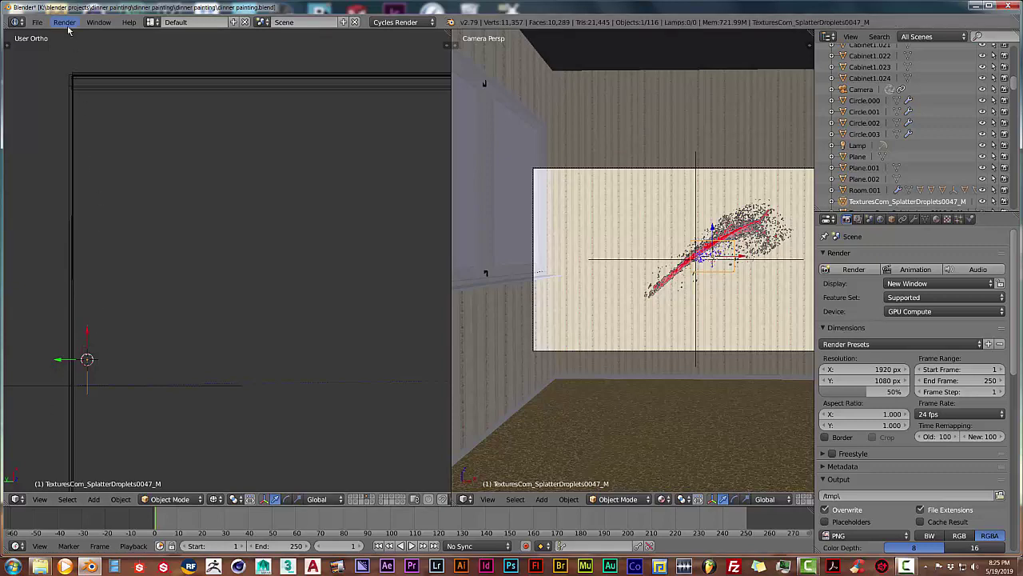
Move the droplets plane along X, enlarge it and rotate it left of the red streak
key("g")
key("x")
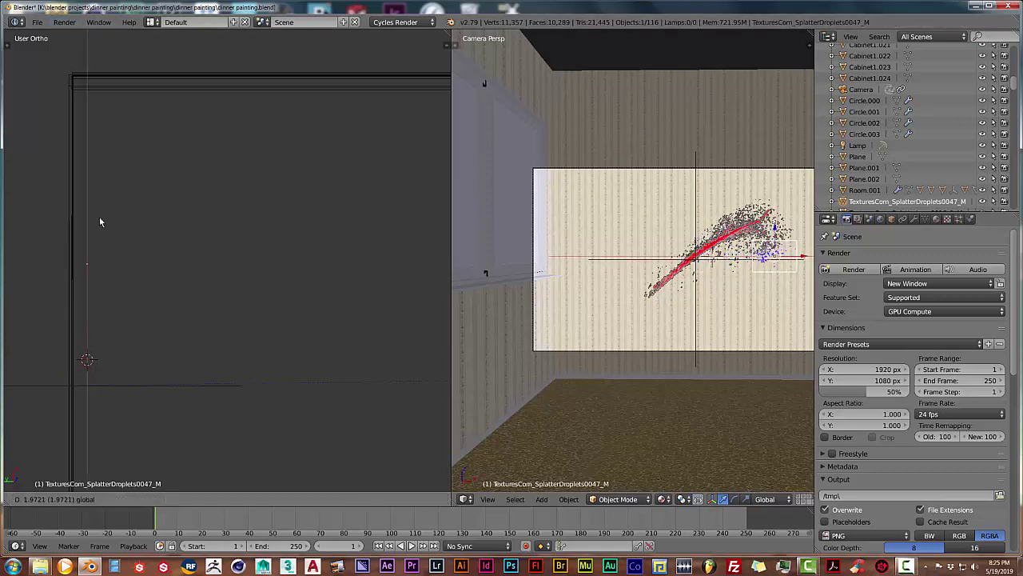
left_click(100, 210)
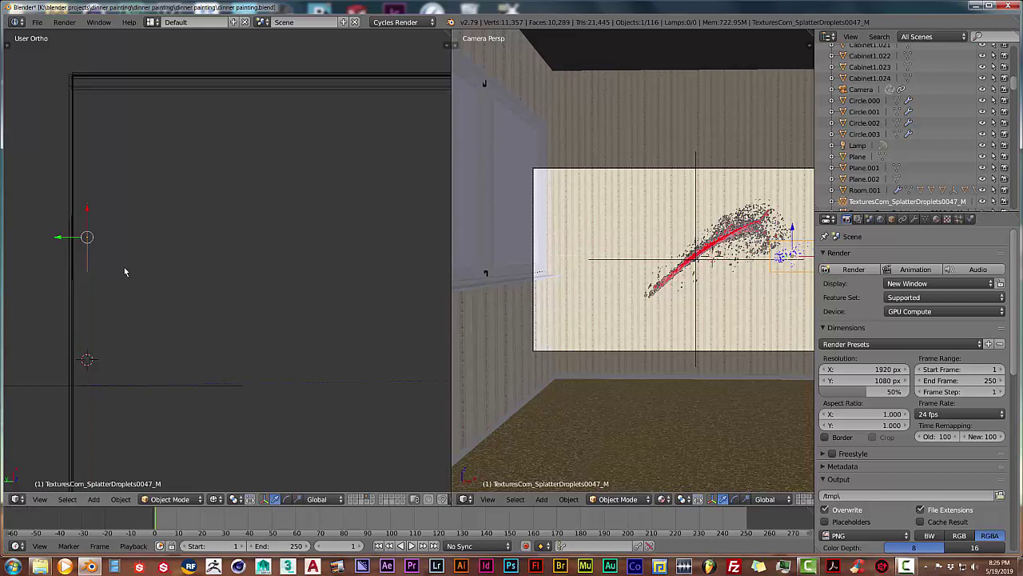
key("s")
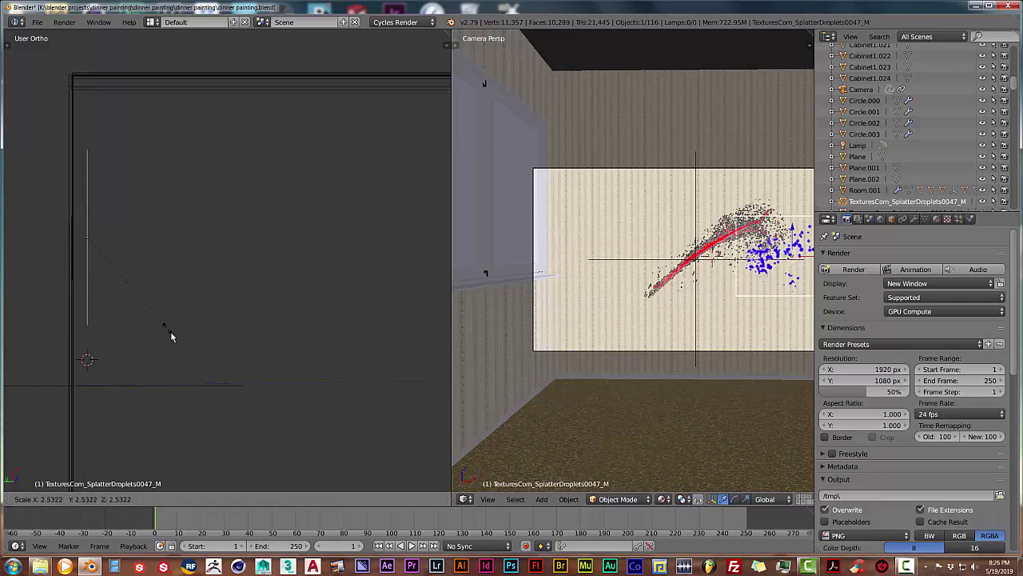
left_click(178, 344)
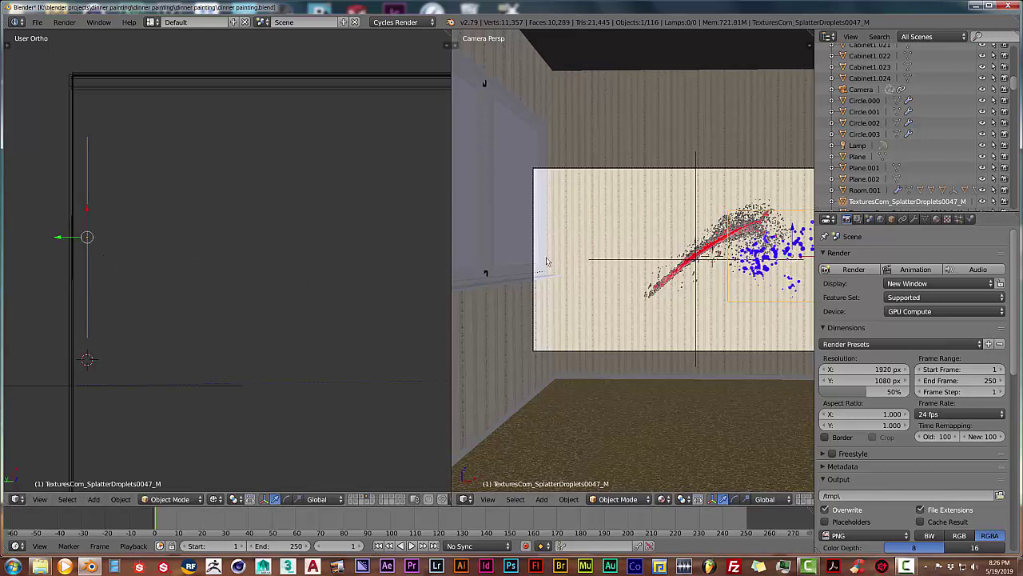
key("r")
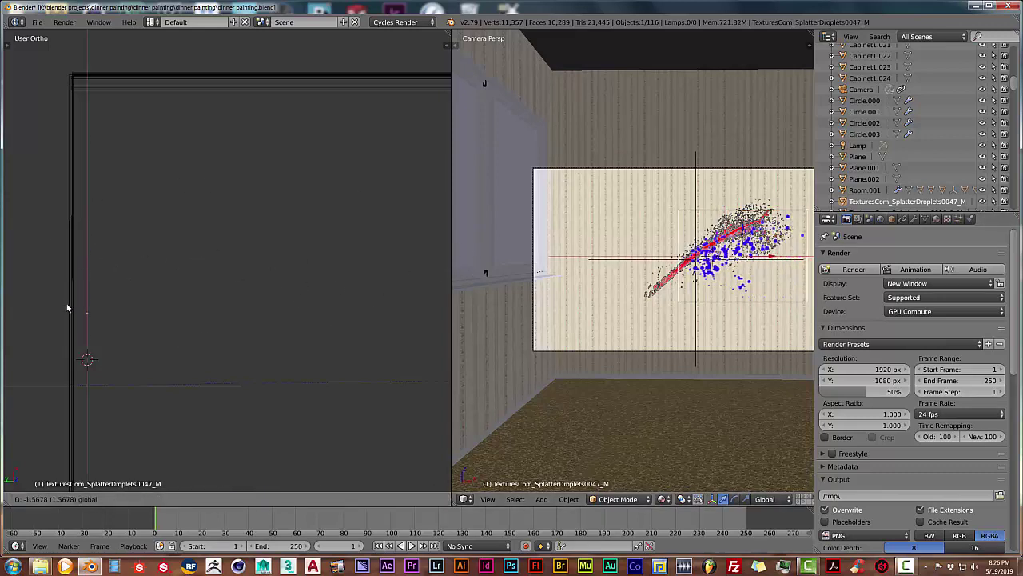
left_click(48, 419)
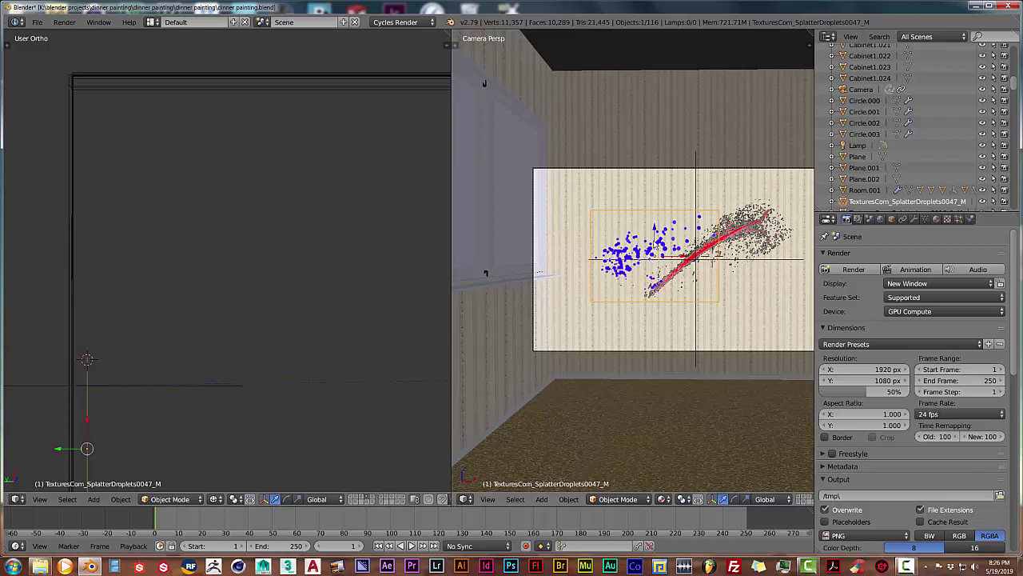
Lower the droplets plane along Z, then push it along Y flush against the wall
key("g")
key("z")
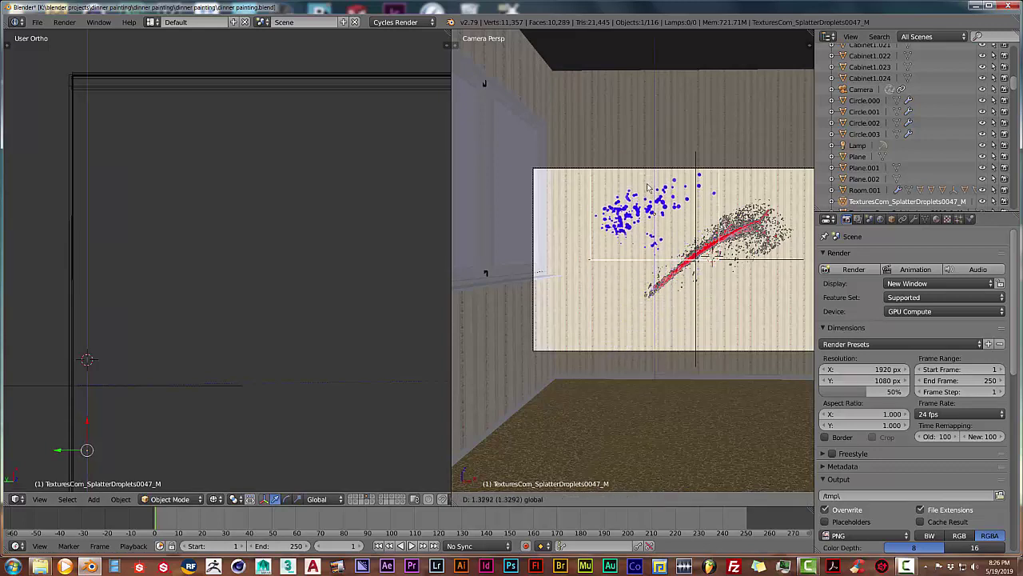
left_click(674, 216)
scroll(198, 410, "down", 3)
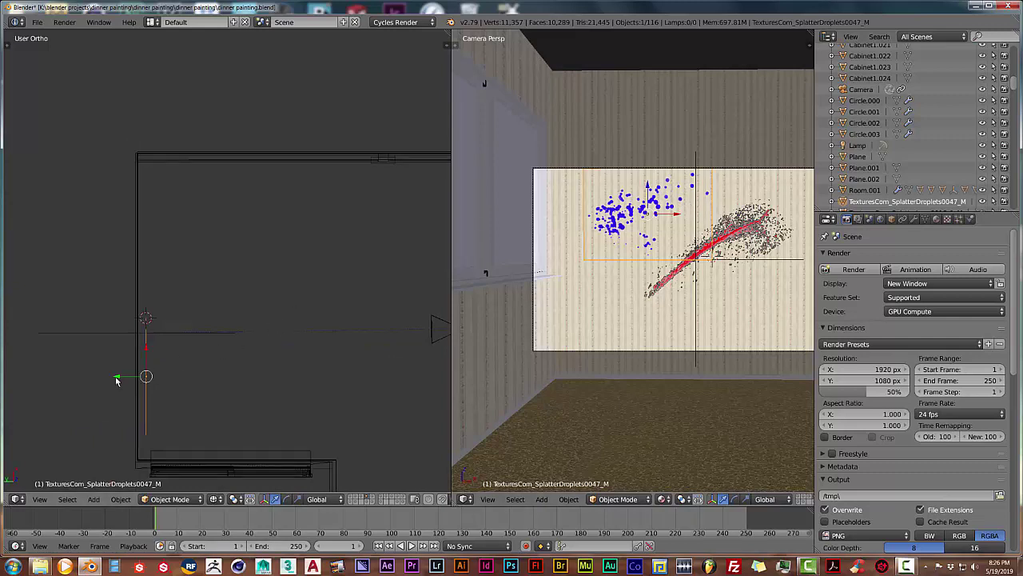
key("g")
key("y")
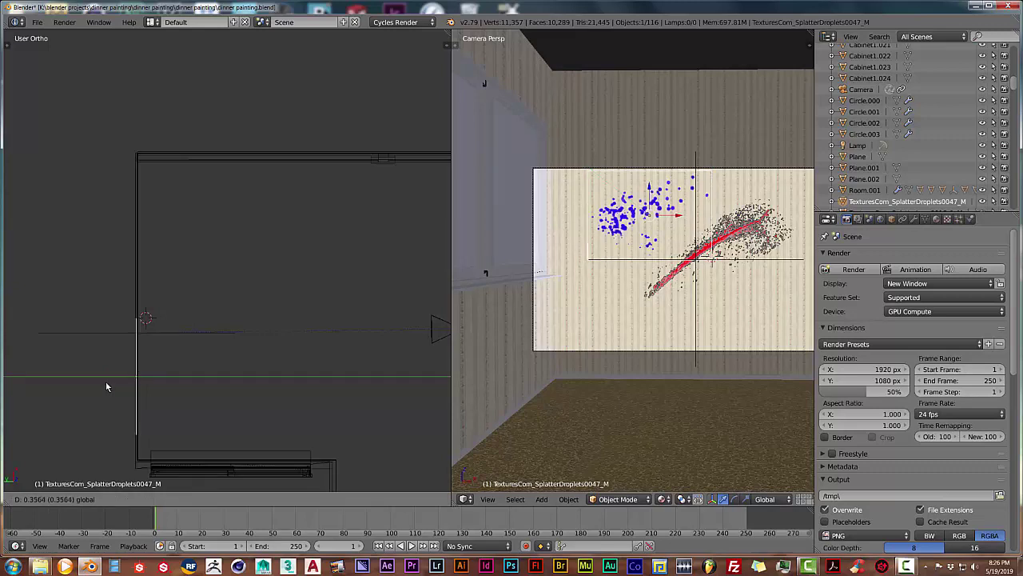
left_click(107, 386)
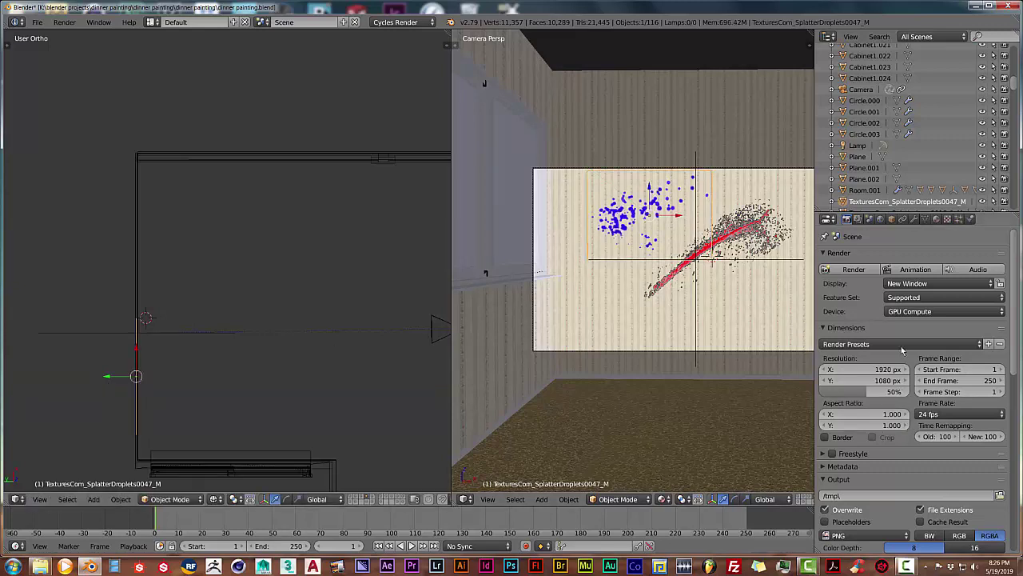
Set the Pro Lighting: Skies rotation to 180° in the World tab, then render the camera view
left_click(881, 220)
scroll(979, 463, "down", 4)
scroll(980, 463, "down", 3)
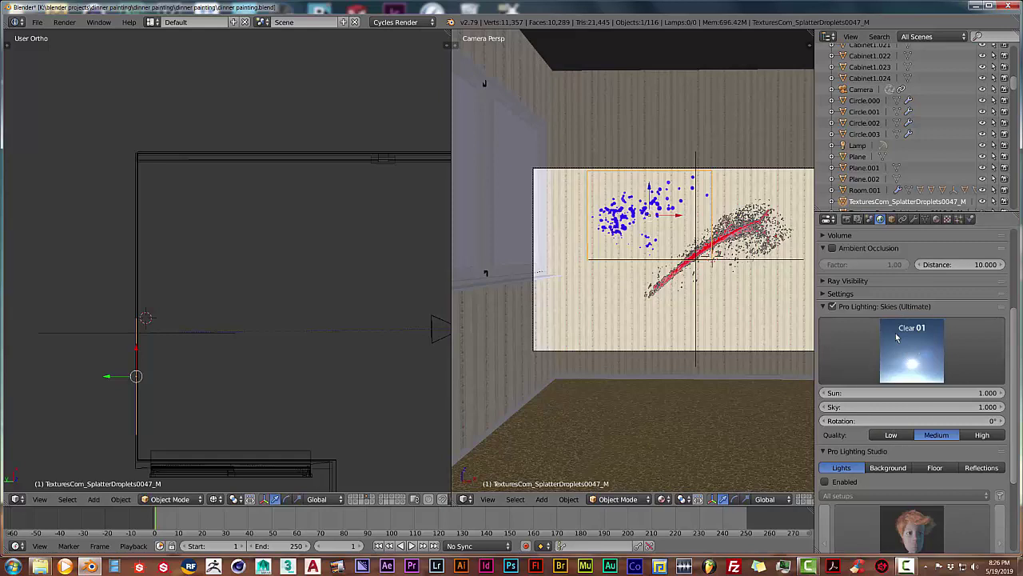
left_click(912, 421)
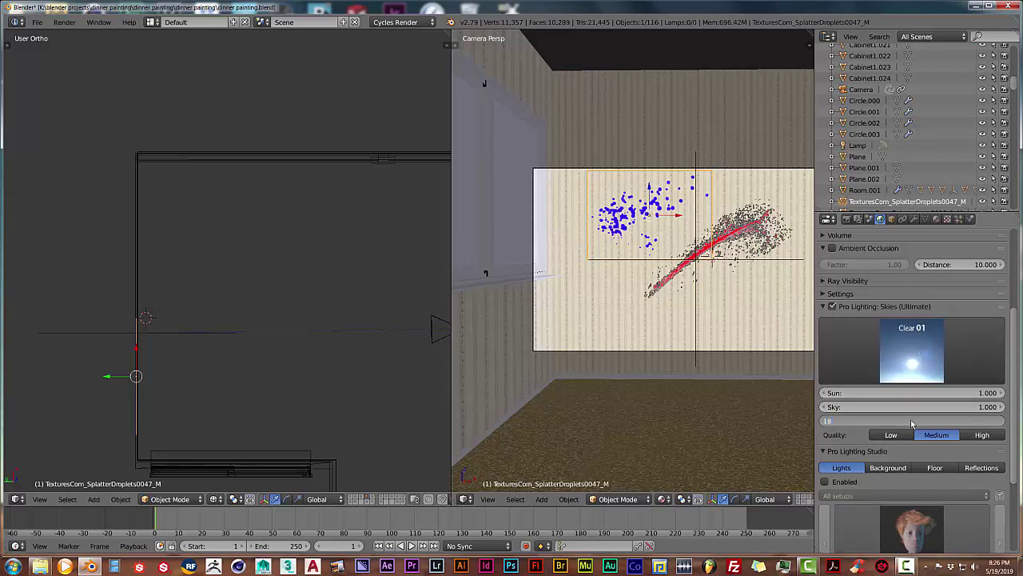
key("Return")
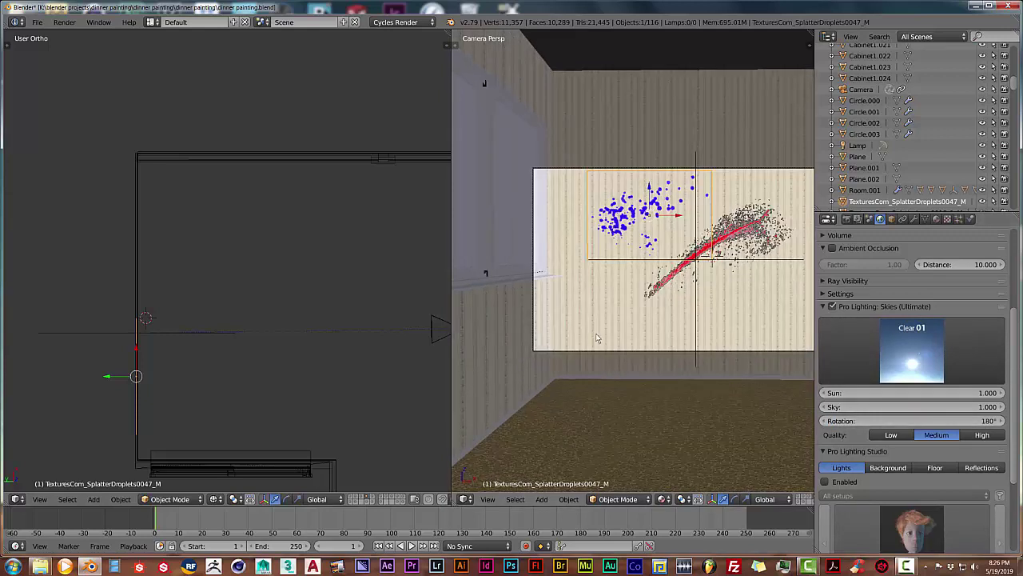
left_click(846, 218)
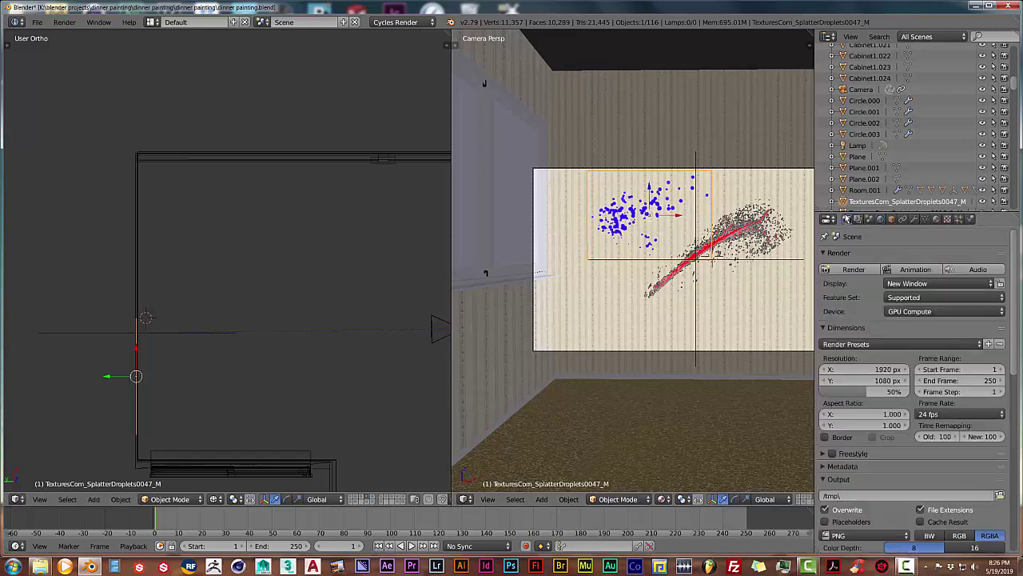
left_click(854, 269)
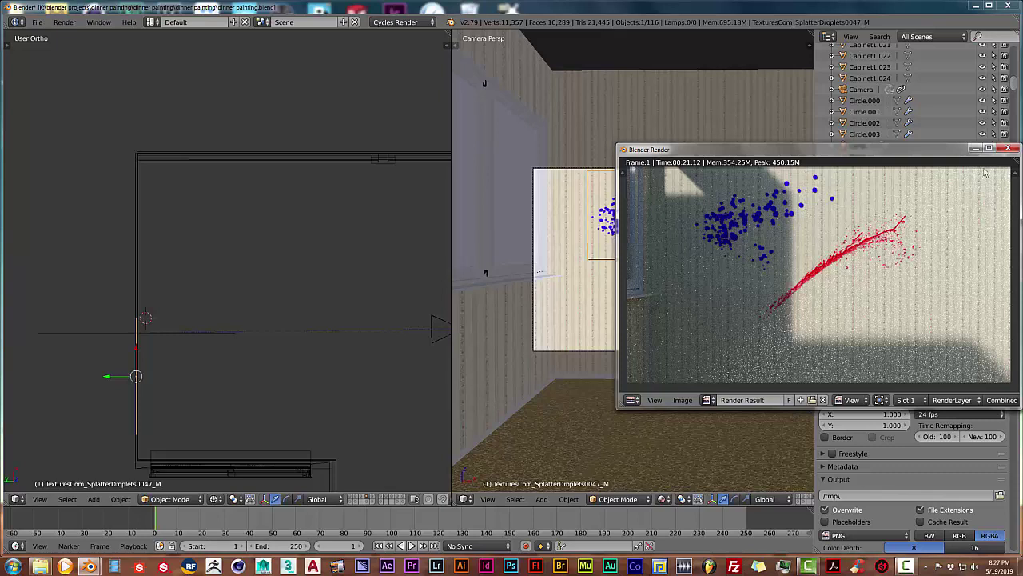
Close the finished render of both splatters on the wall
left_click(1008, 149)
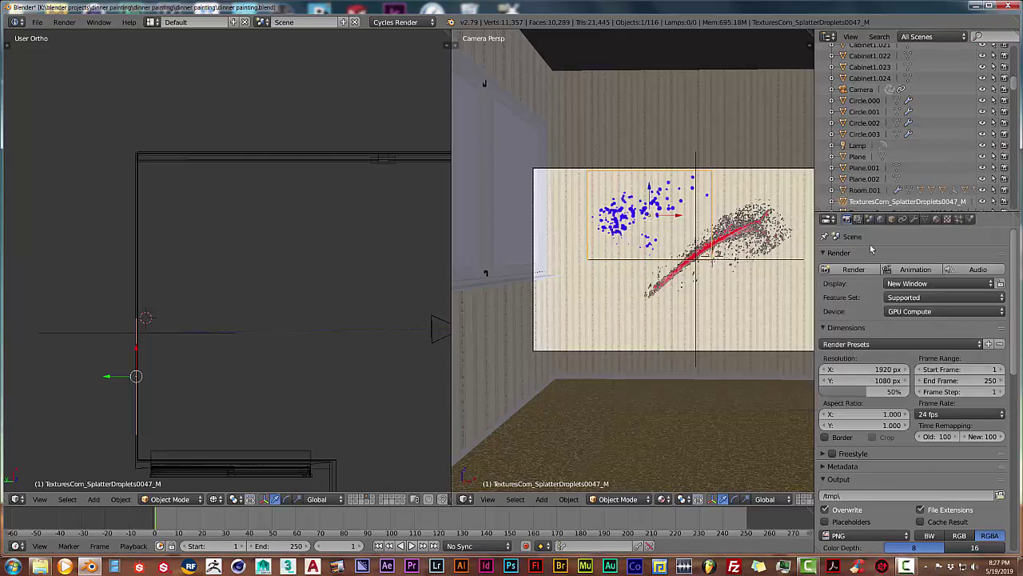
Dismiss the colour-scheme warning and enable Denoising in the Render Layers settings
left_click(632, 182)
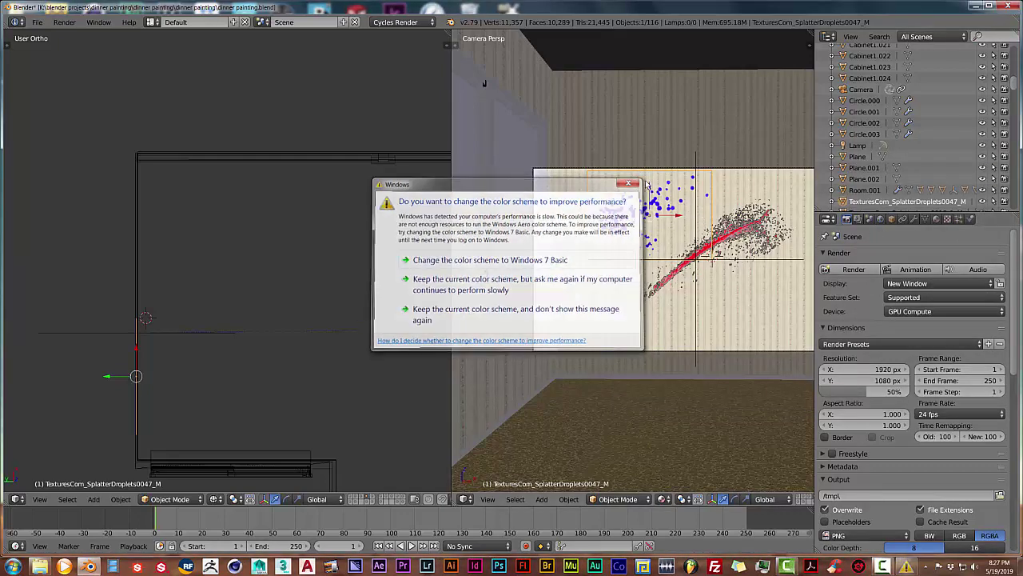
left_click(880, 219)
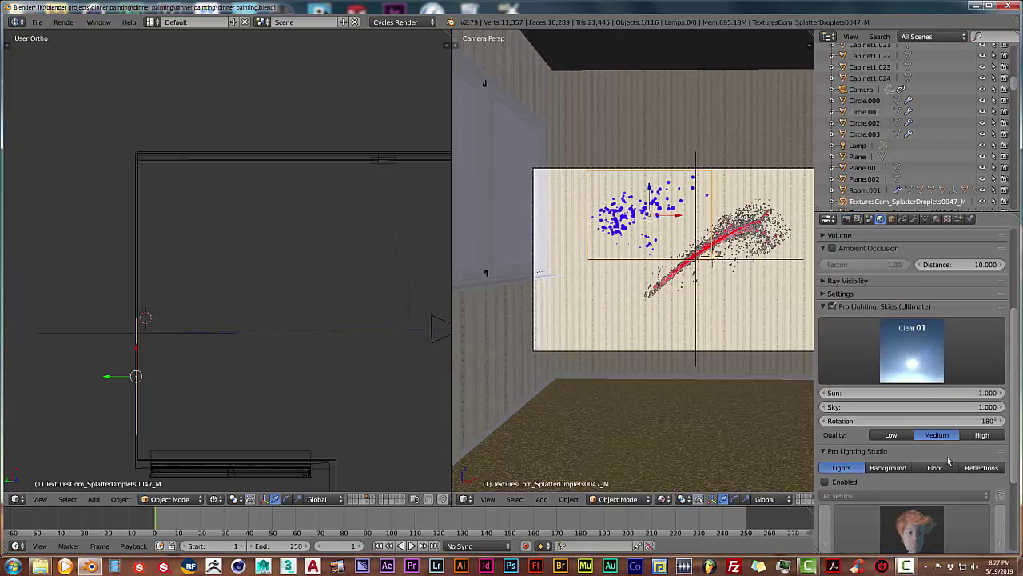
scroll(895, 296, "down", 5)
left_click(869, 219)
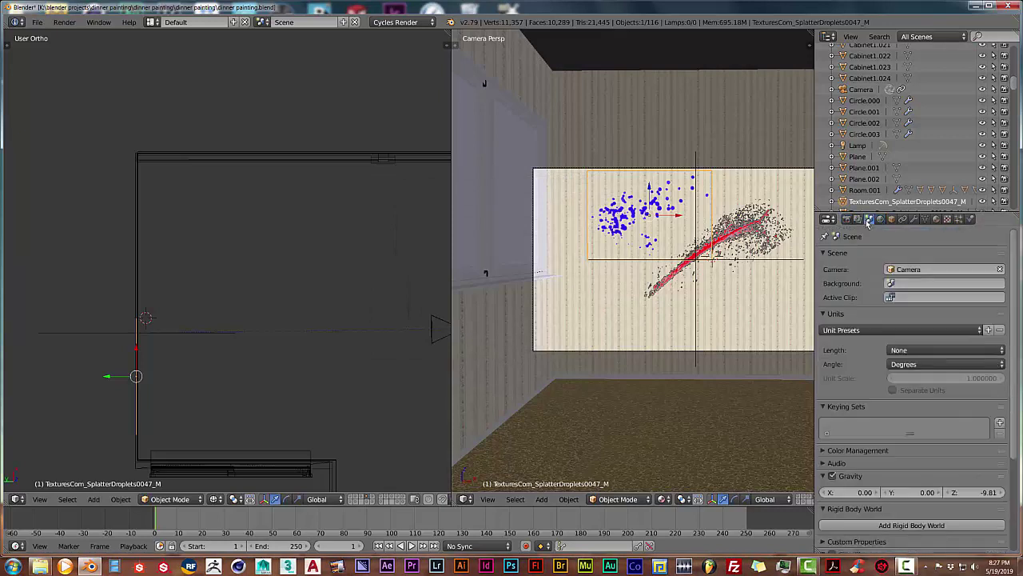
scroll(904, 419, "down", 5)
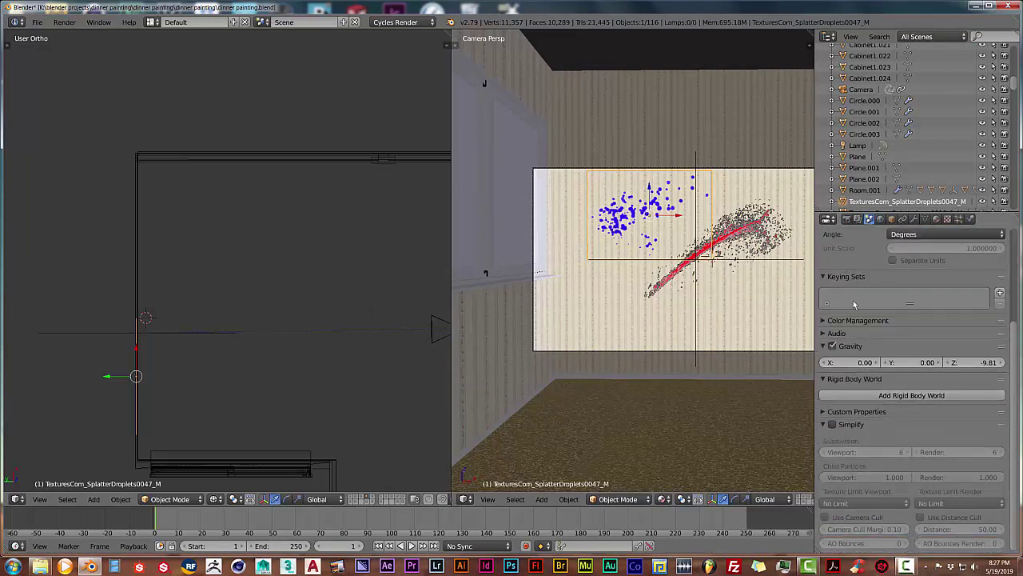
left_click(859, 219)
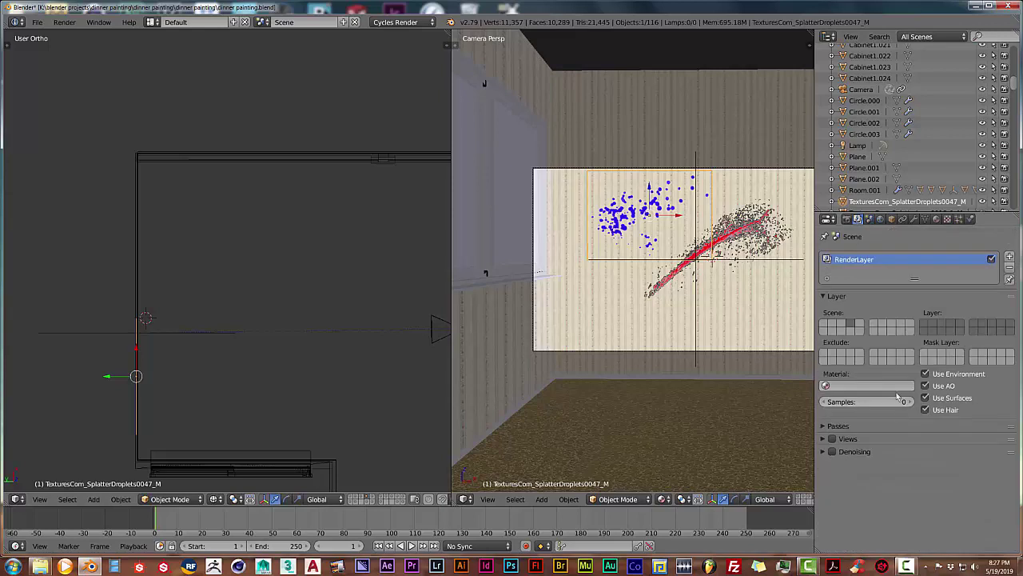
left_click(832, 451)
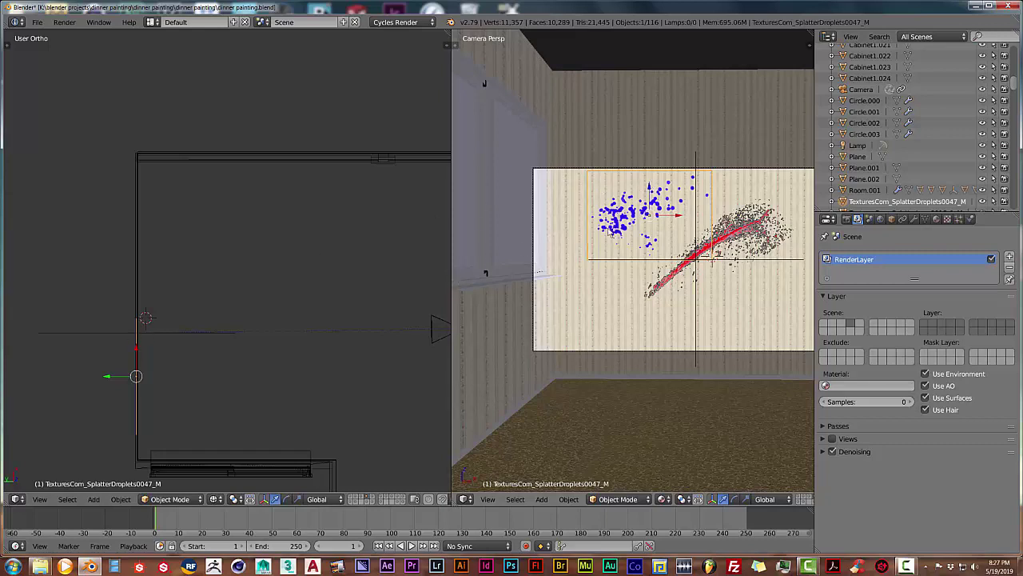
Move the blue droplet and red long splatter planes onto the same separate layer
key("m")
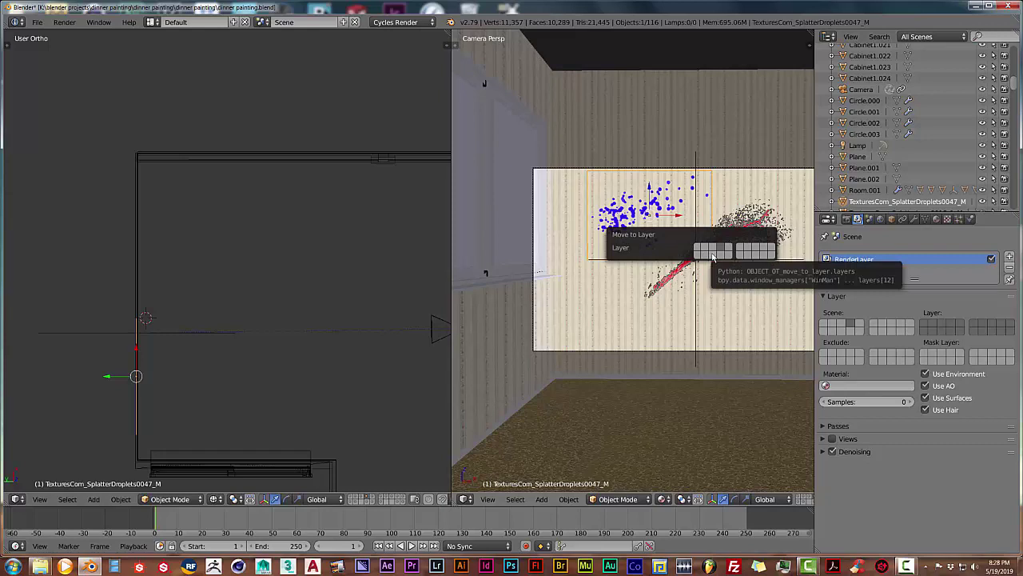
left_click(714, 253)
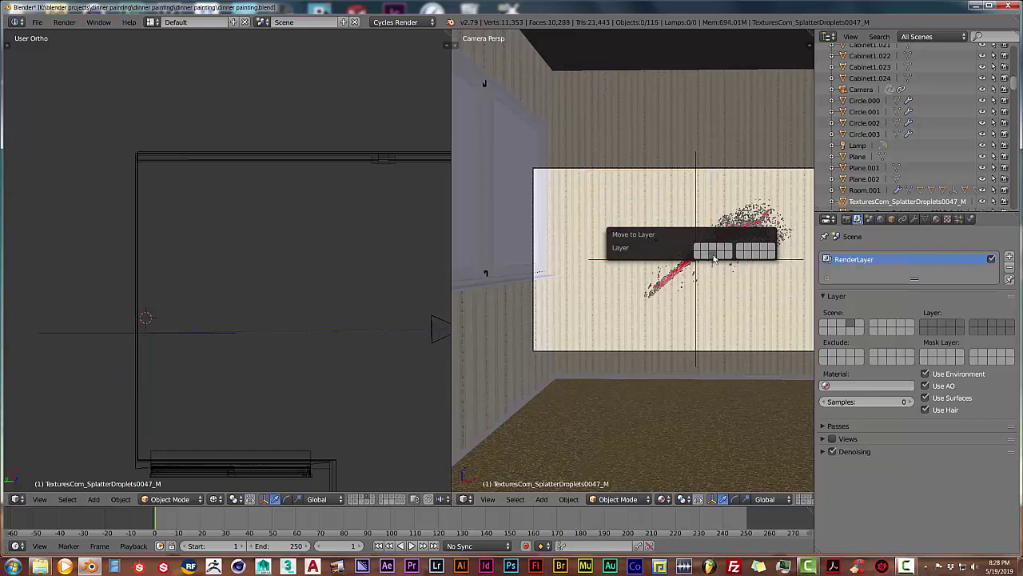
right_click(733, 226)
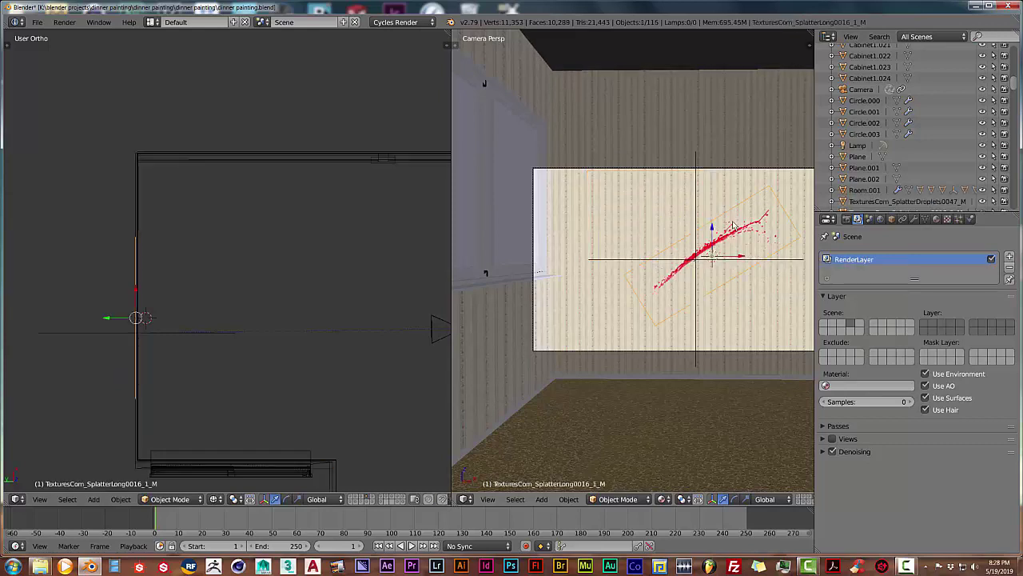
key("m")
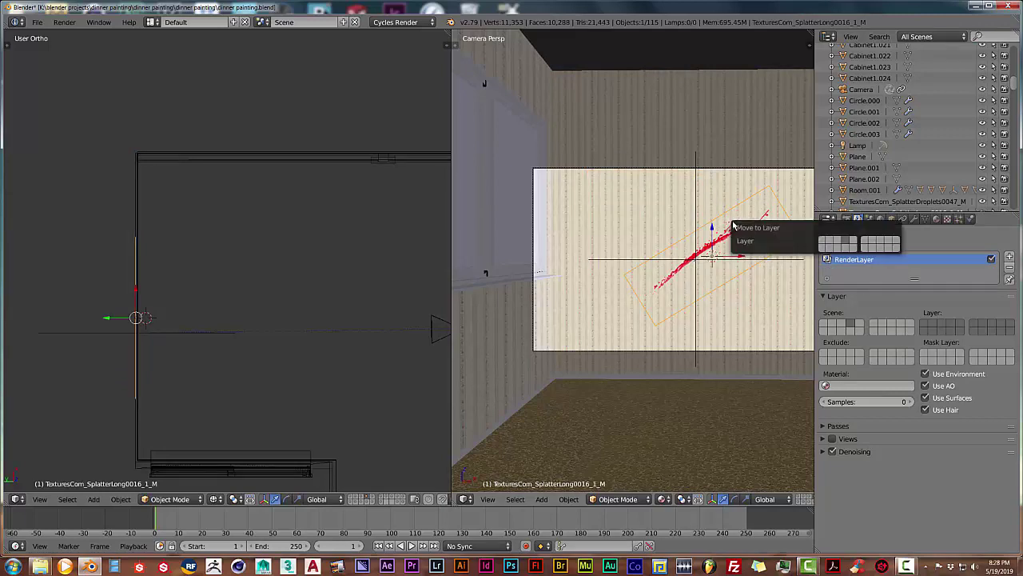
left_click(831, 247)
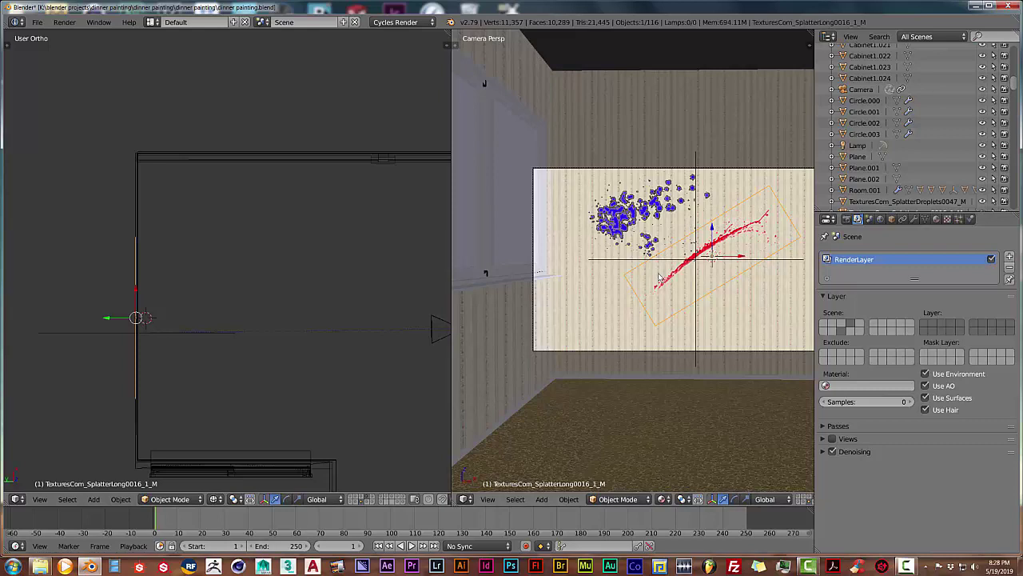
Render the denoised scene from the Render tab, dismiss the warning, and close the result
left_click(846, 218)
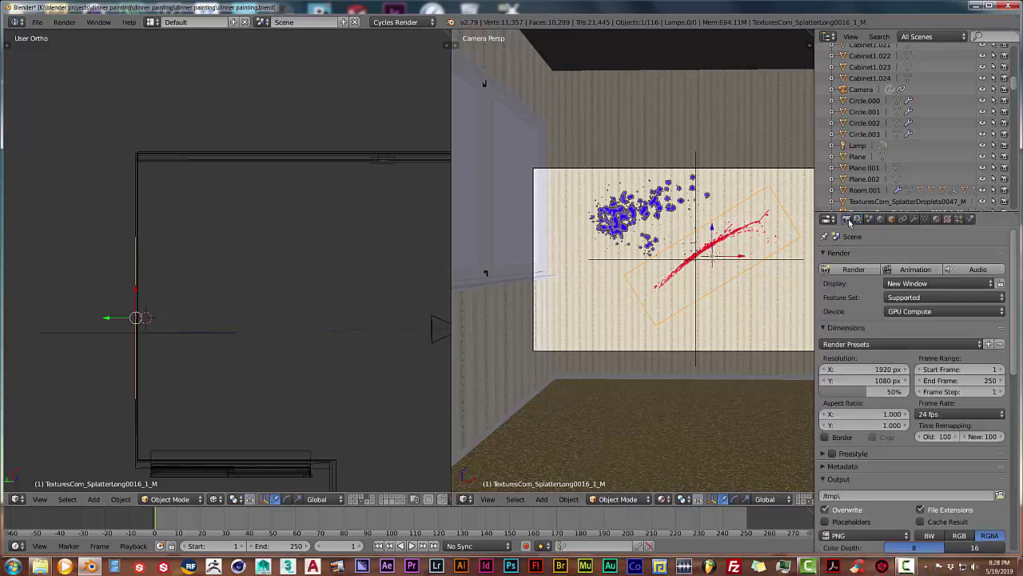
left_click(853, 271)
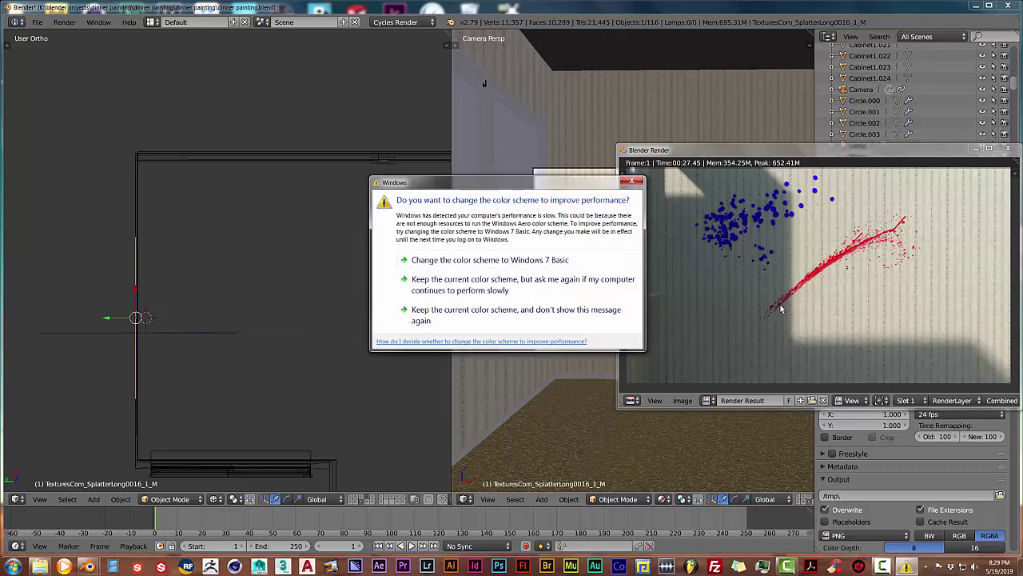
left_click(632, 181)
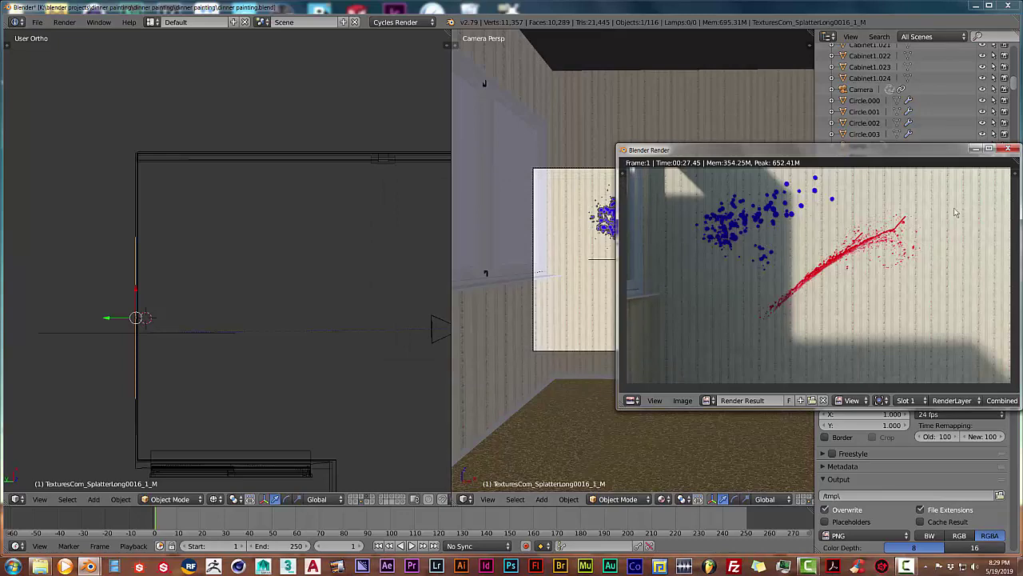
left_click(1004, 149)
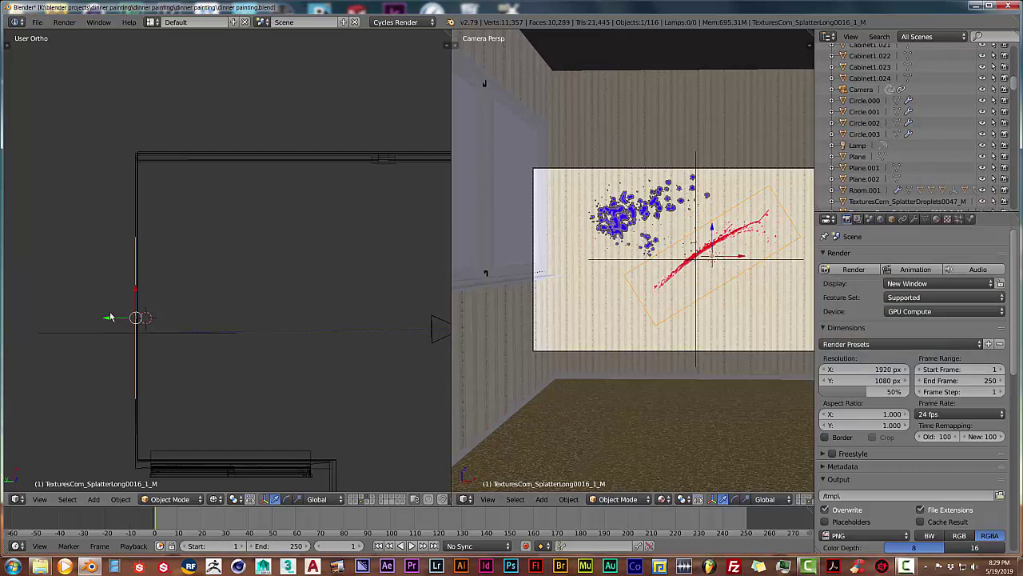
Shift the red splatter plane slightly off the wall, test-render it, and close the render
key("g")
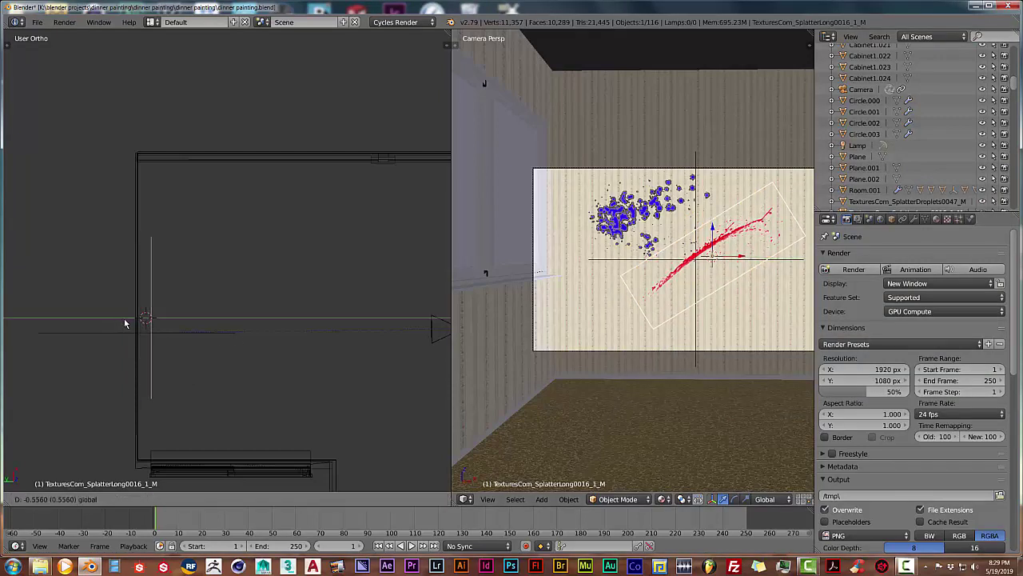
left_click(127, 325)
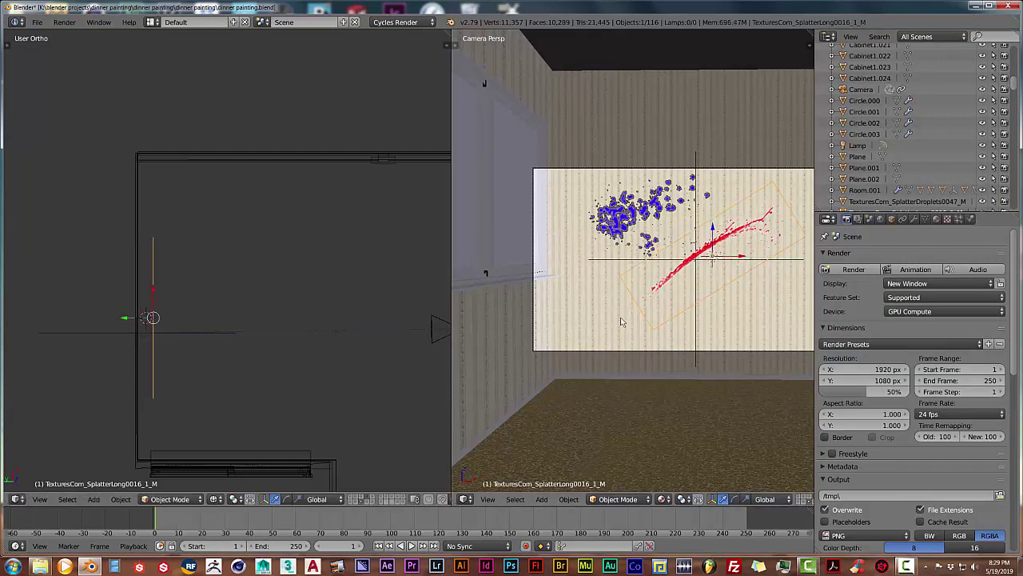
left_click(863, 269)
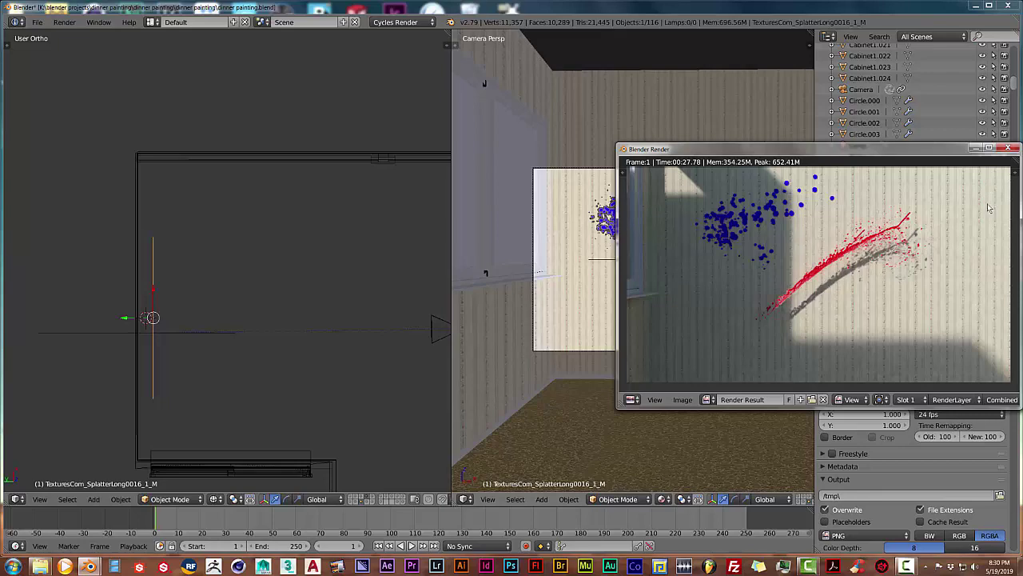
left_click(1008, 149)
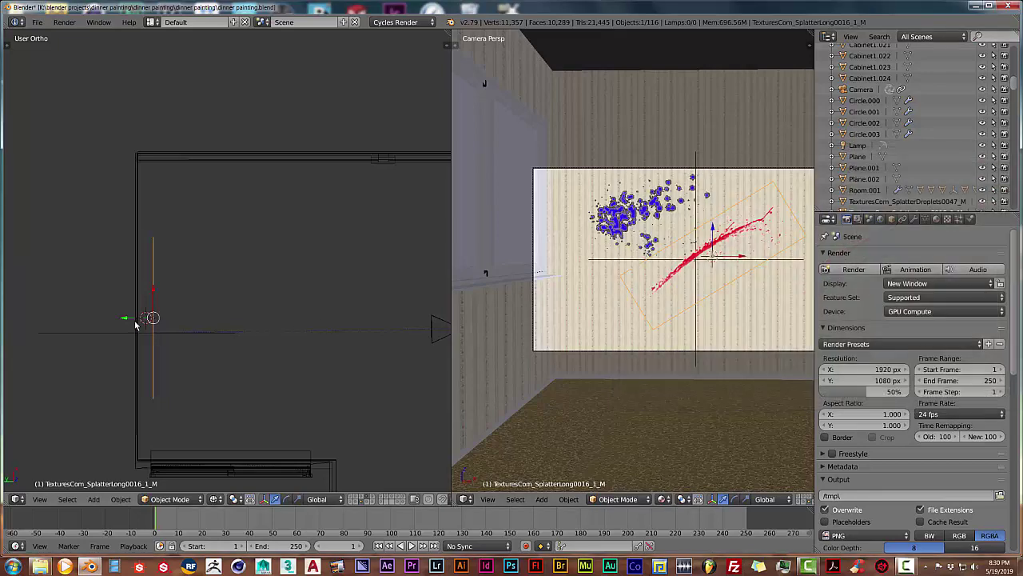
Move the red splatter plane back flush against the wall and start a new render
key("g")
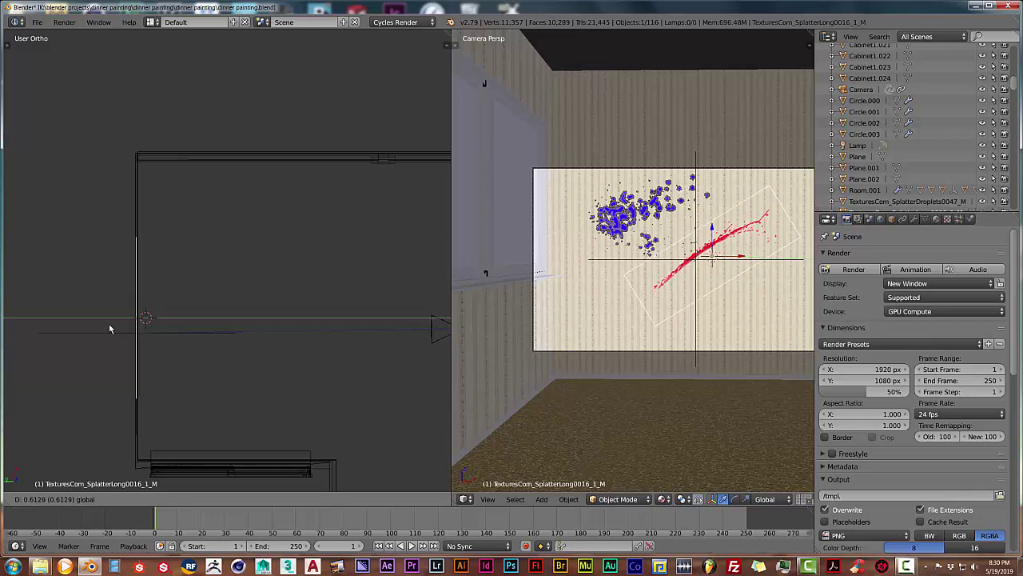
left_click(110, 327)
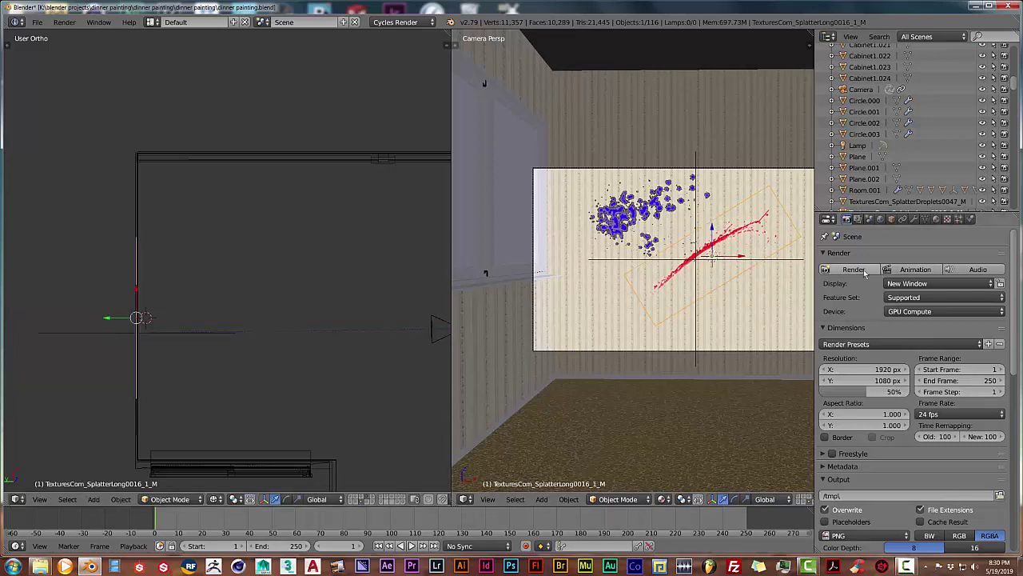
left_click(852, 269)
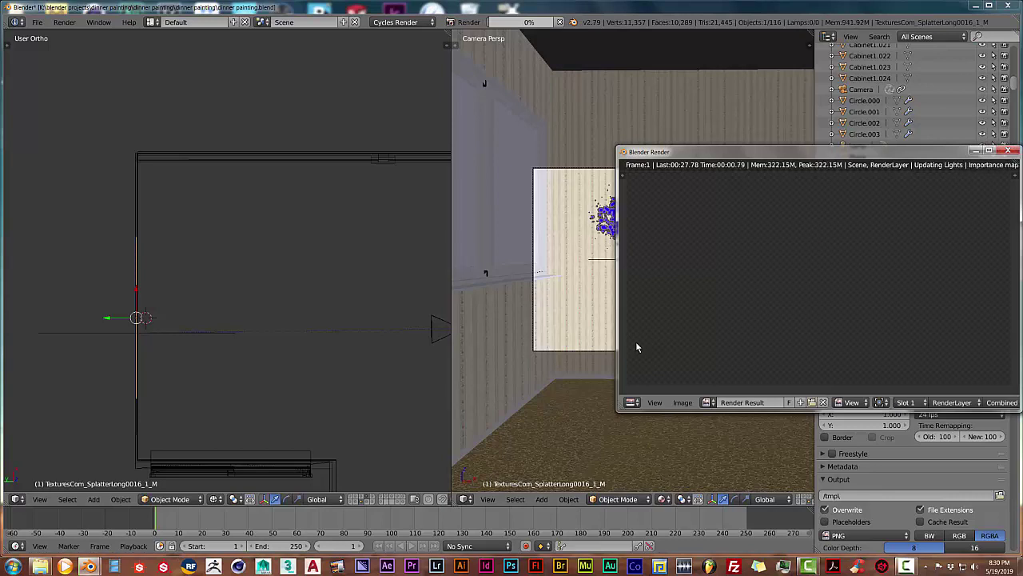